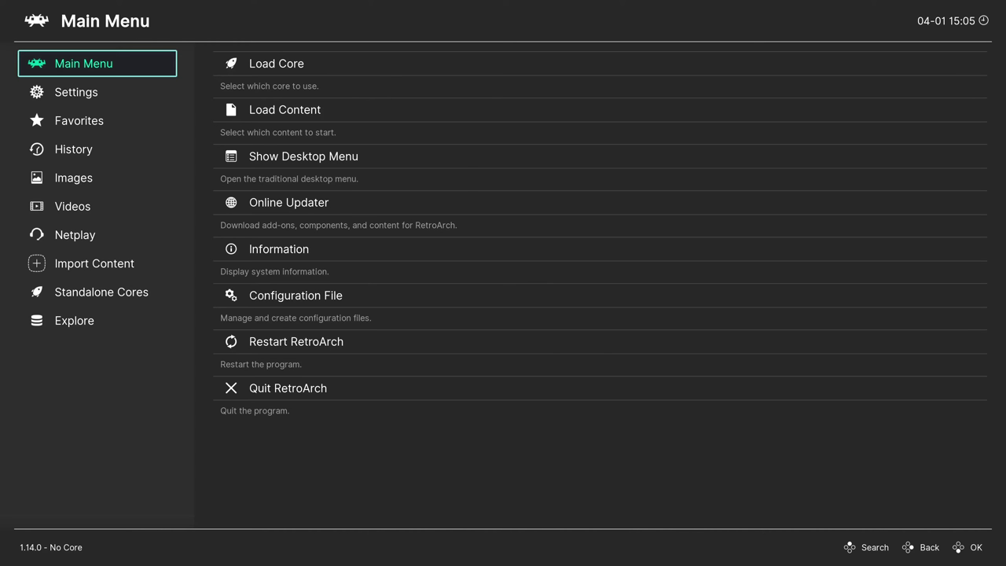
Step: Set the video driver to vulkan in the driver settings, returning to the settings list
{"action": "left_click", "coordinate": [147, 98]}
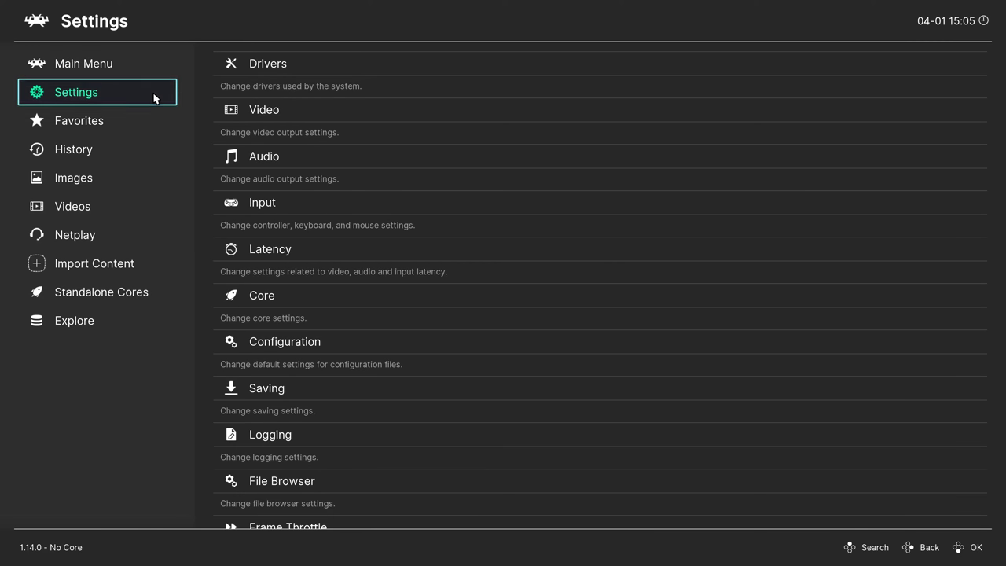
{"action": "left_click", "coordinate": [239, 71]}
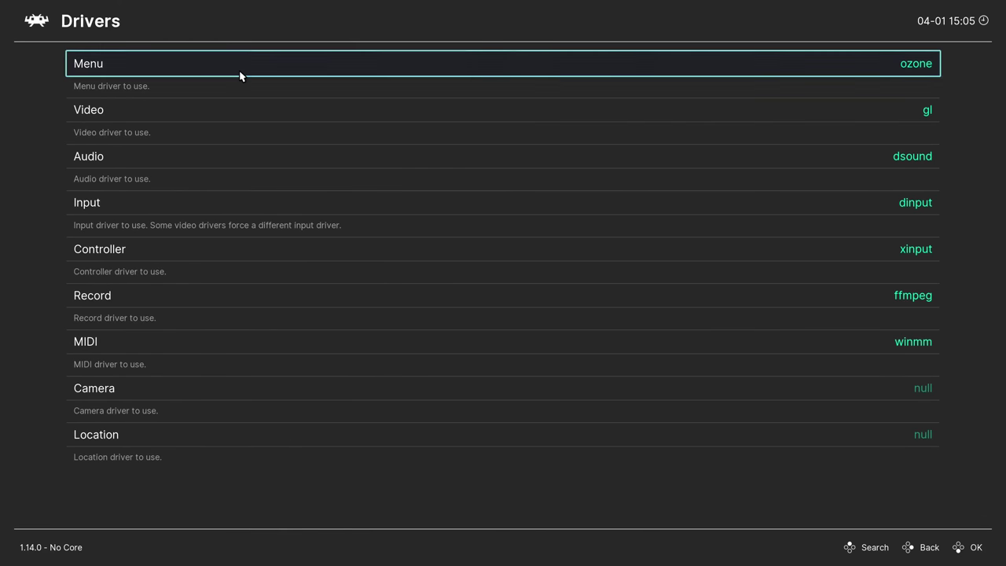
{"action": "left_click", "coordinate": [169, 113]}
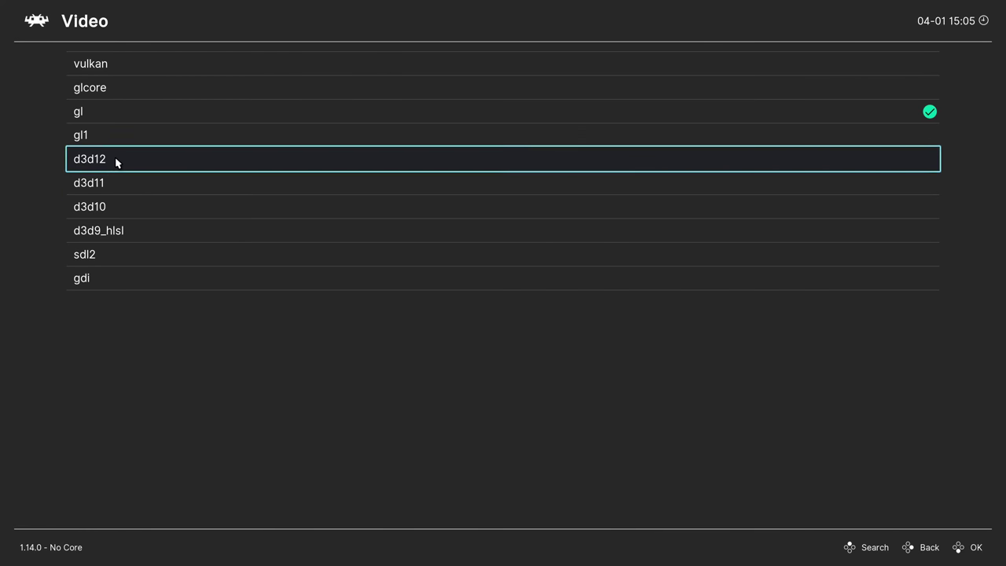
{"action": "left_click", "coordinate": [134, 65]}
{"action": "left_click", "coordinate": [135, 64]}
{"action": "right_click", "coordinate": [118, 72]}
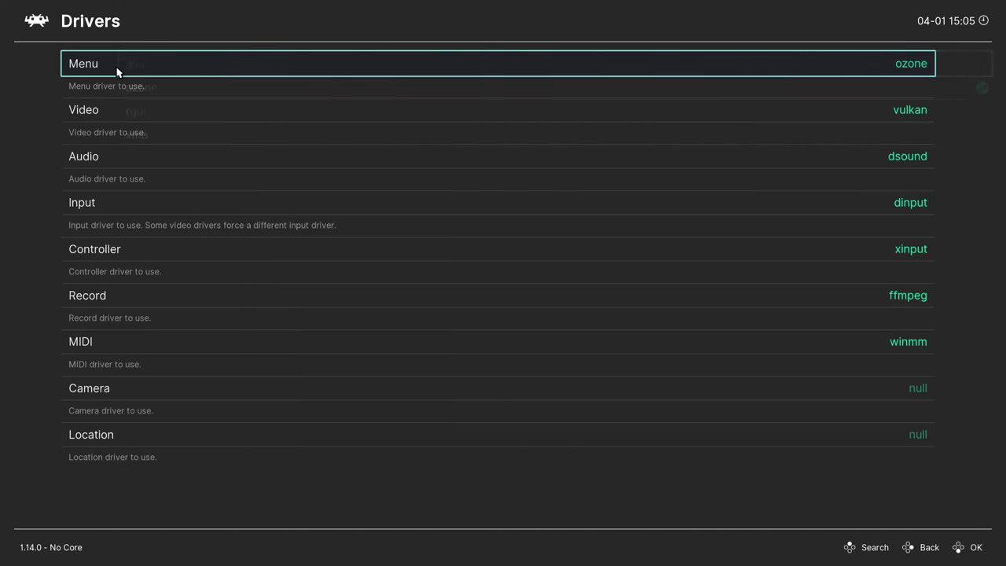
{"action": "right_click", "coordinate": [119, 110]}
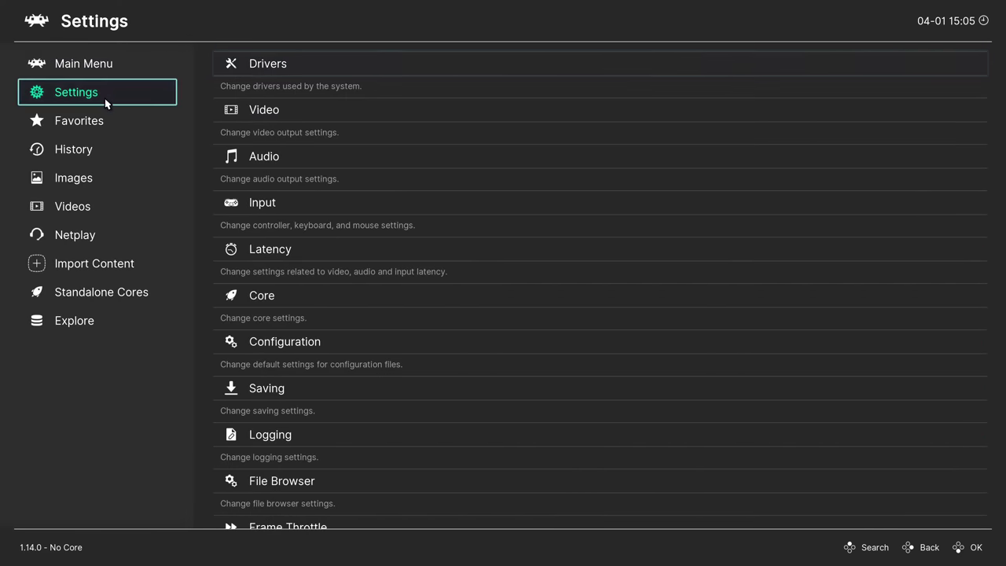
Step: Update the slang shaders through the Online Updater and return to the main menu
{"action": "scroll", "coordinate": [121, 73], "scroll_direction": "up", "scroll_amount": 2}
{"action": "left_click", "coordinate": [144, 74]}
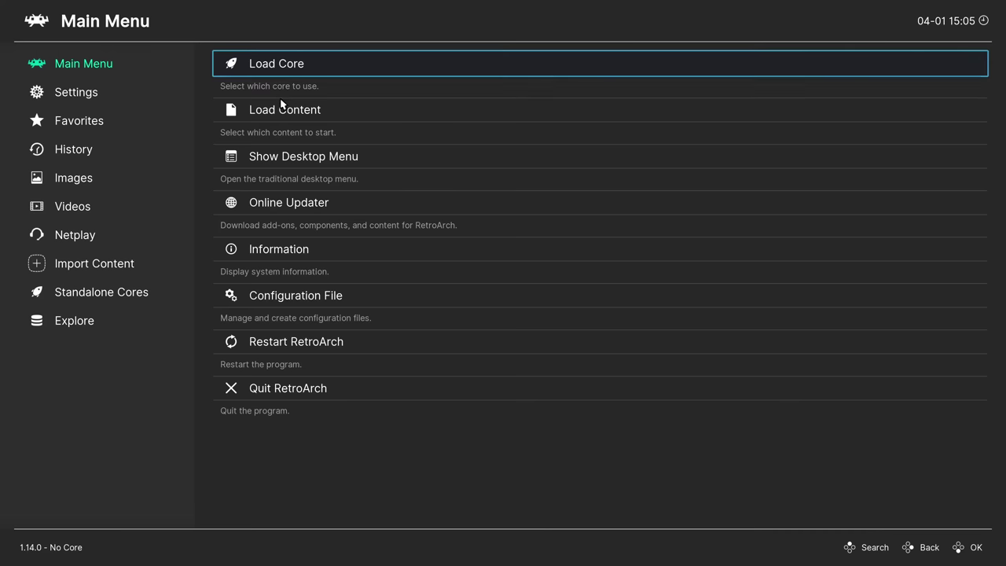
{"action": "left_click", "coordinate": [284, 211]}
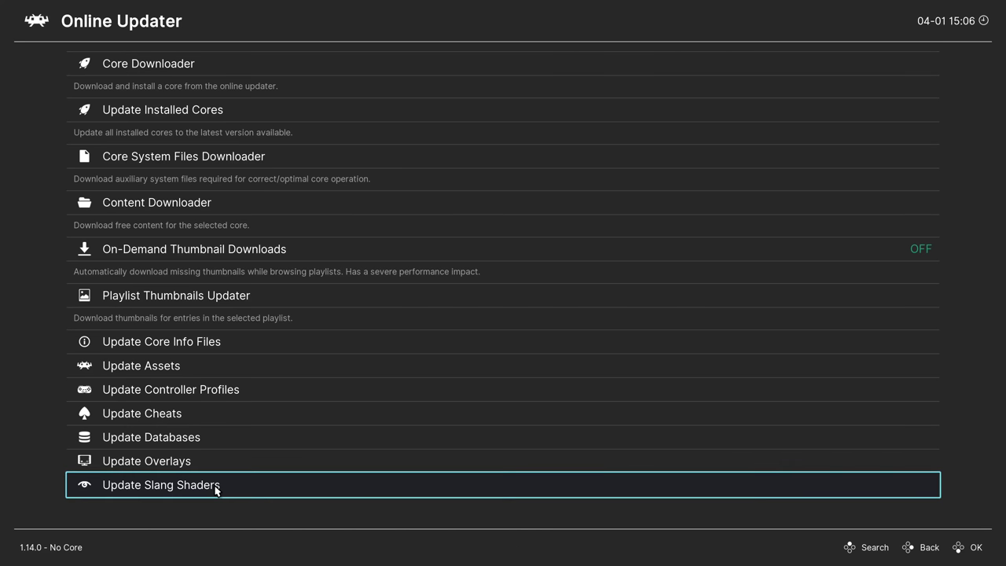
{"action": "left_click", "coordinate": [216, 486]}
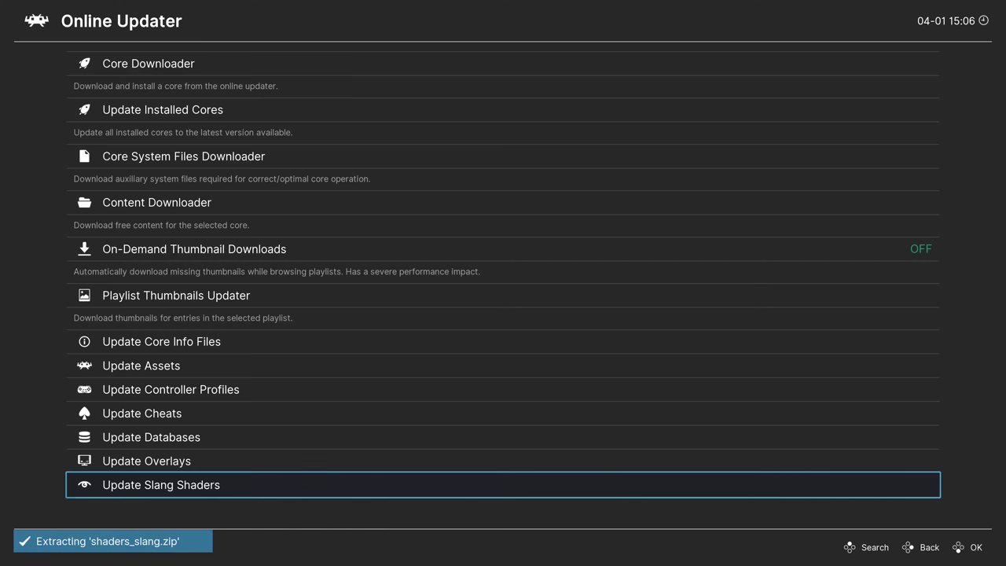
{"action": "right_click", "coordinate": [264, 224]}
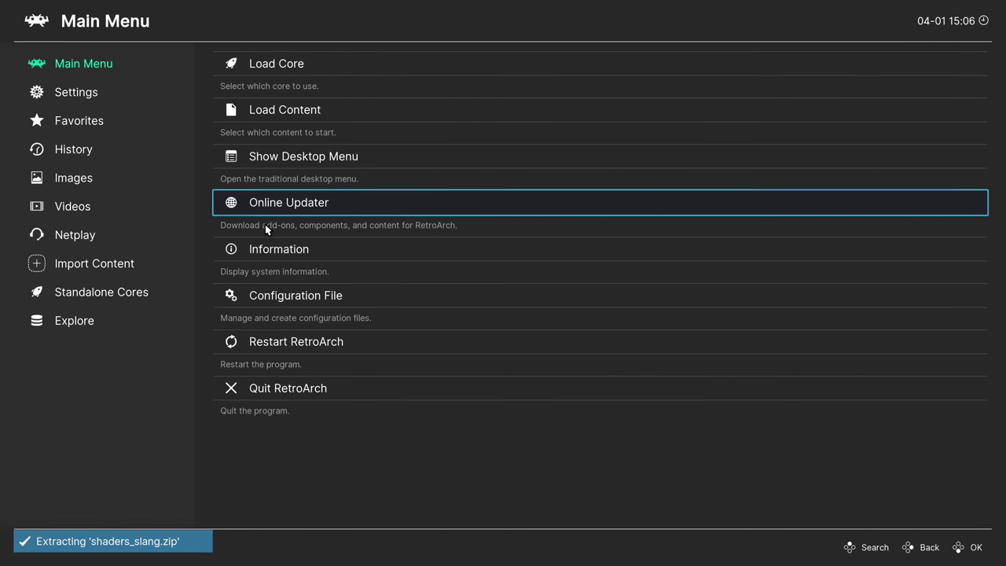
Step: Load the game Comix Zone (USA).md from the Mega Drive folder on drive E with the Genesis Plus GX core
{"action": "scroll", "coordinate": [118, 147], "scroll_direction": "down", "scroll_amount": 3}
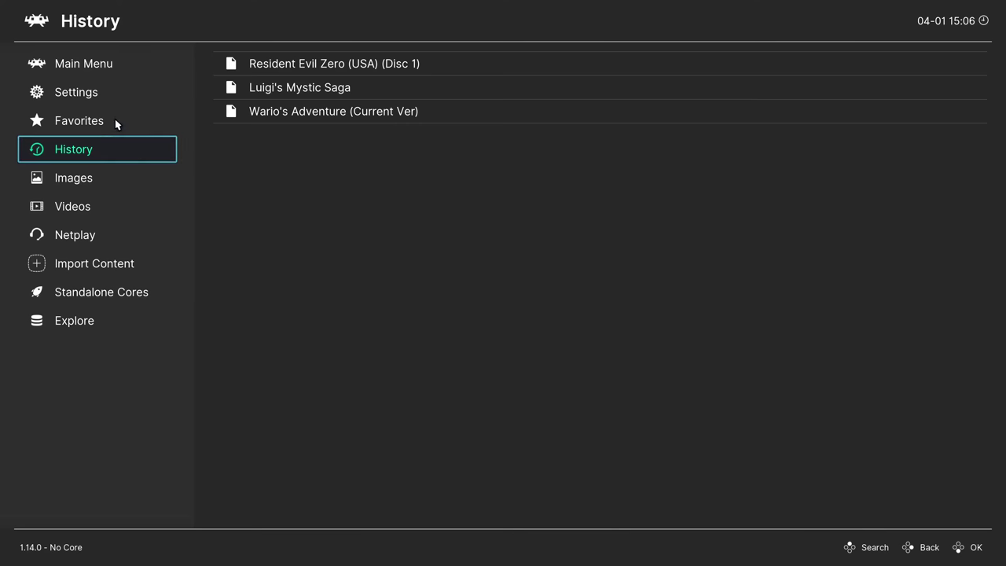
{"action": "scroll", "coordinate": [116, 123], "scroll_direction": "up", "scroll_amount": 2}
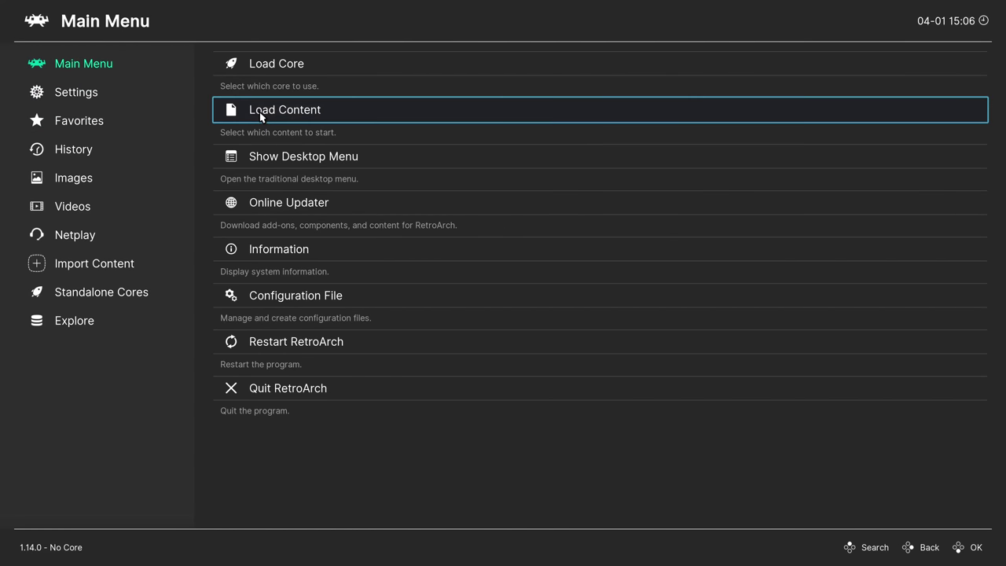
{"action": "left_click", "coordinate": [260, 115]}
{"action": "left_click", "coordinate": [128, 208]}
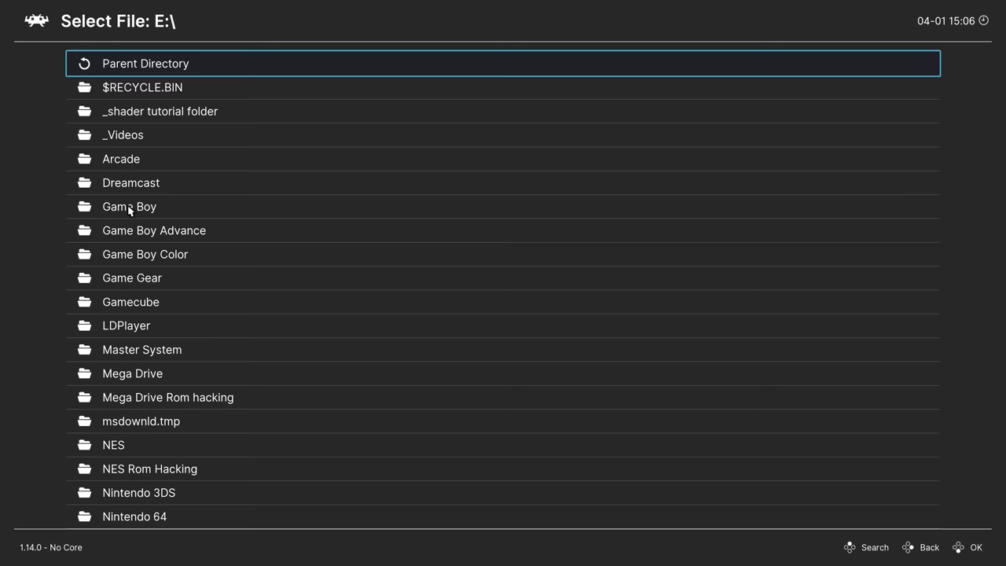
{"action": "scroll", "coordinate": [182, 348], "scroll_direction": "down", "scroll_amount": 4}
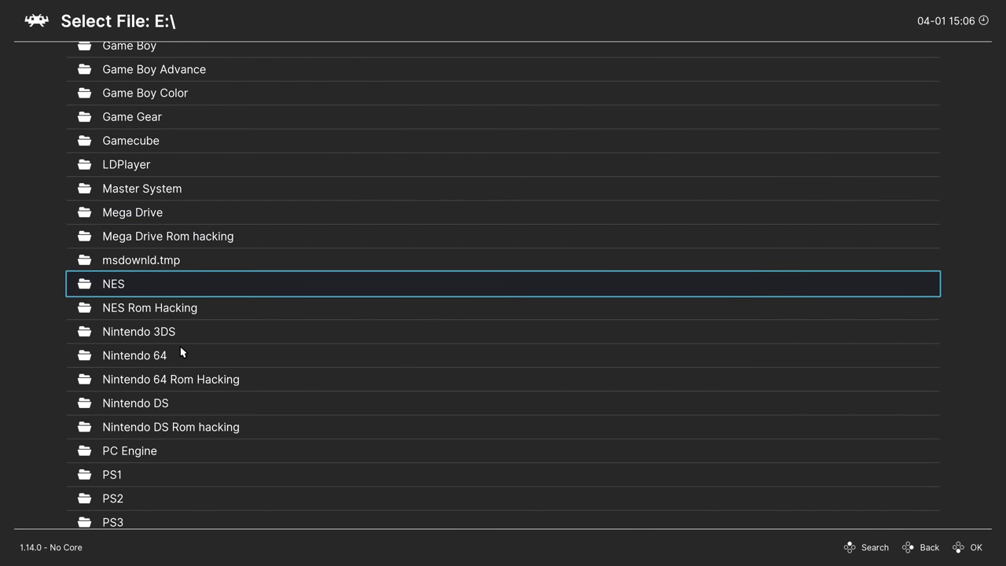
{"action": "left_click", "coordinate": [164, 169]}
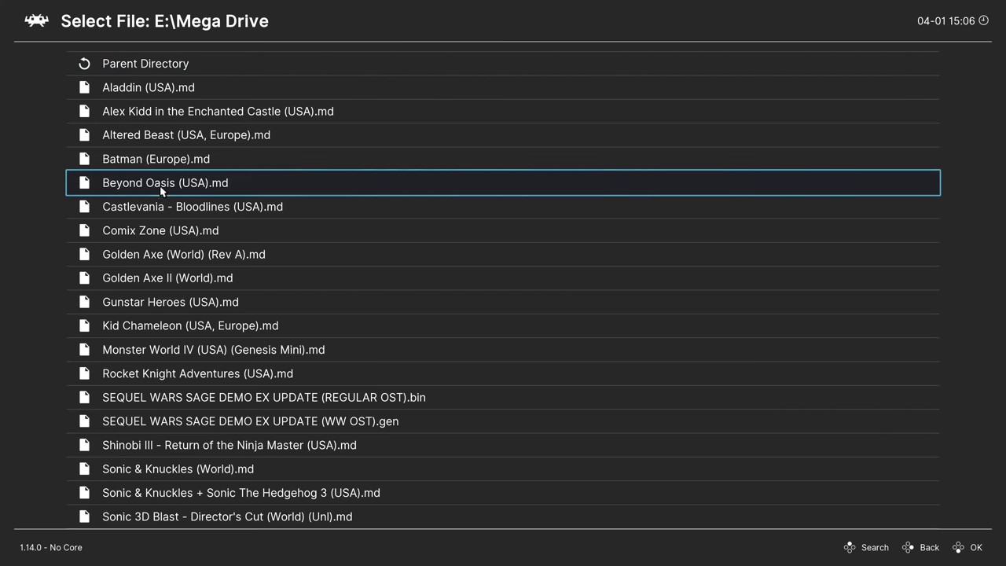
{"action": "left_click", "coordinate": [164, 221]}
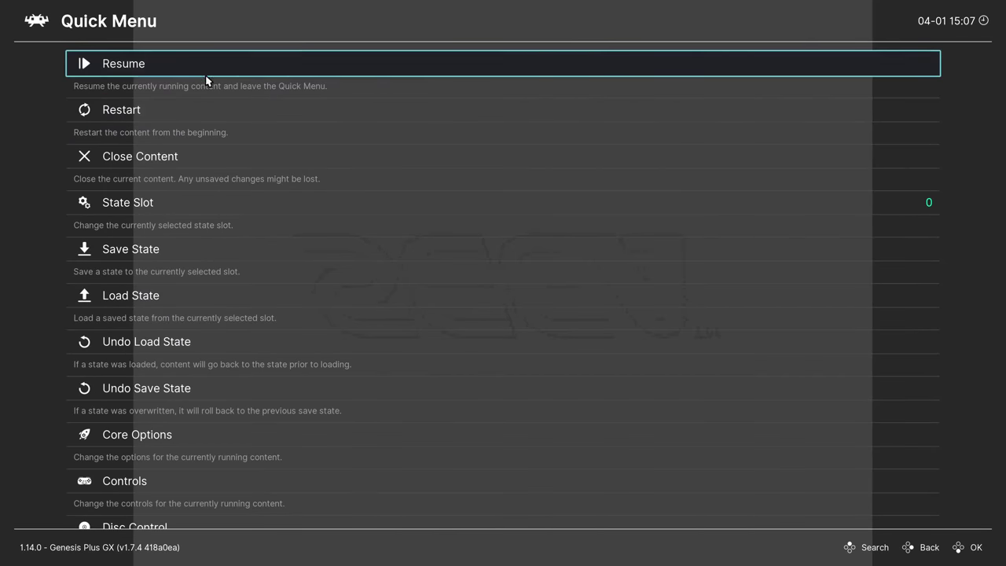
Step: Turn on Video Shaders in the shader settings of the running game
{"action": "scroll", "coordinate": [174, 72], "scroll_direction": "up", "scroll_amount": 1}
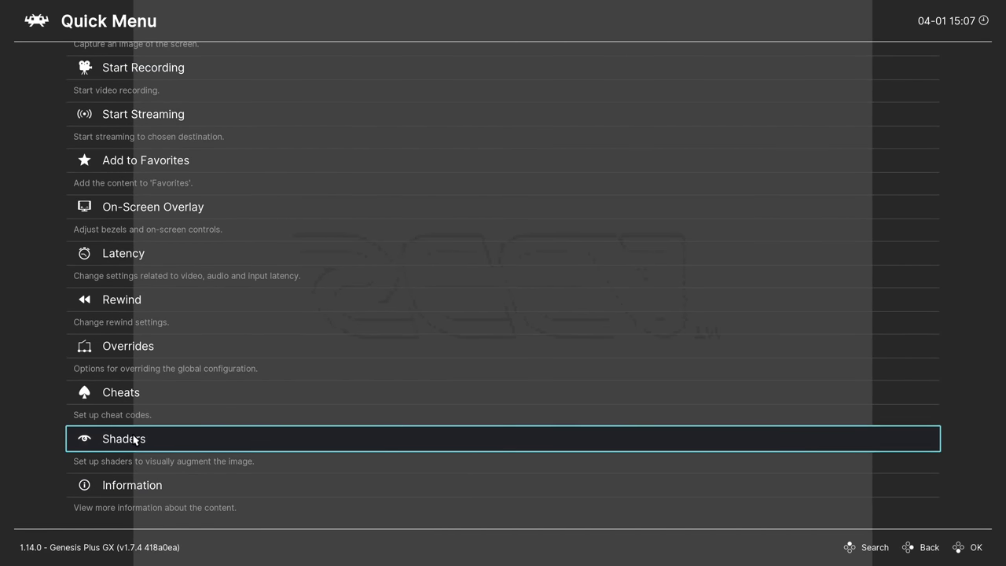
{"action": "scroll", "coordinate": [144, 481], "scroll_direction": "up", "scroll_amount": 5}
{"action": "scroll", "coordinate": [146, 346], "scroll_direction": "up", "scroll_amount": 3}
{"action": "scroll", "coordinate": [149, 72], "scroll_direction": "up", "scroll_amount": 1}
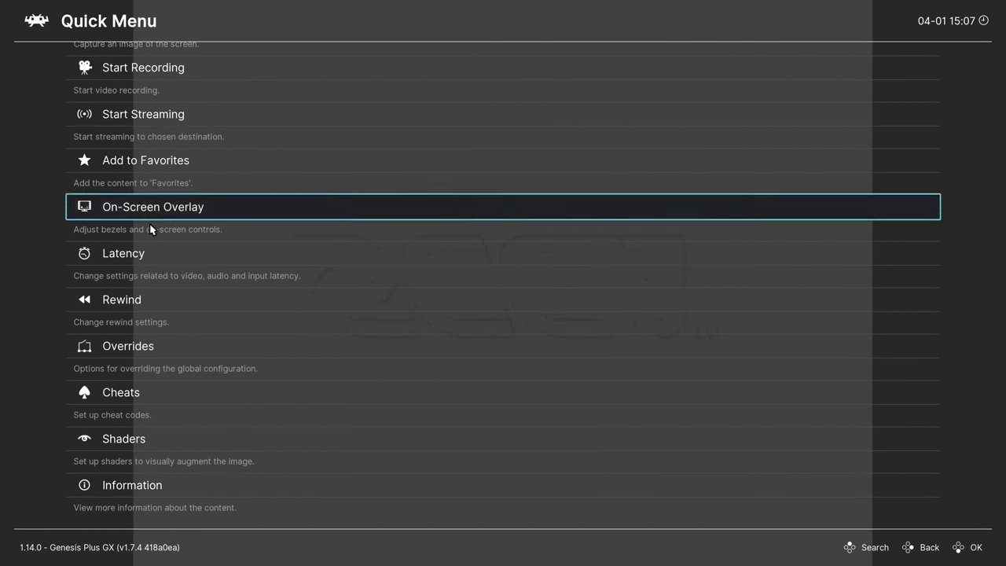
{"action": "left_click", "coordinate": [143, 438]}
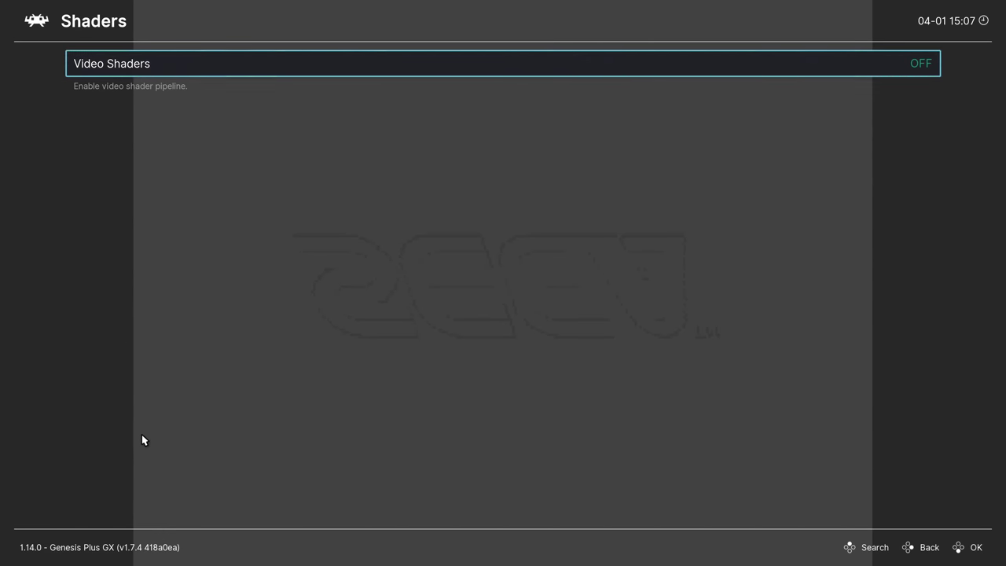
{"action": "left_click", "coordinate": [212, 69]}
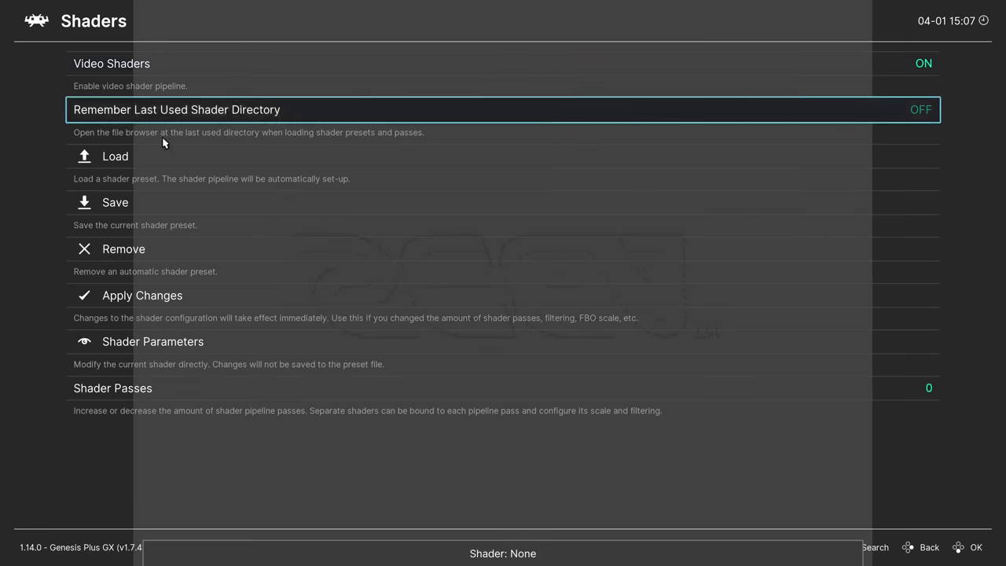
Step: Load the shader preset MBZ__3__STD.slangp from shaders_slang\bezel\Mega_Bezel\Presets and return to the Comix Zone game
{"action": "left_click", "coordinate": [153, 158]}
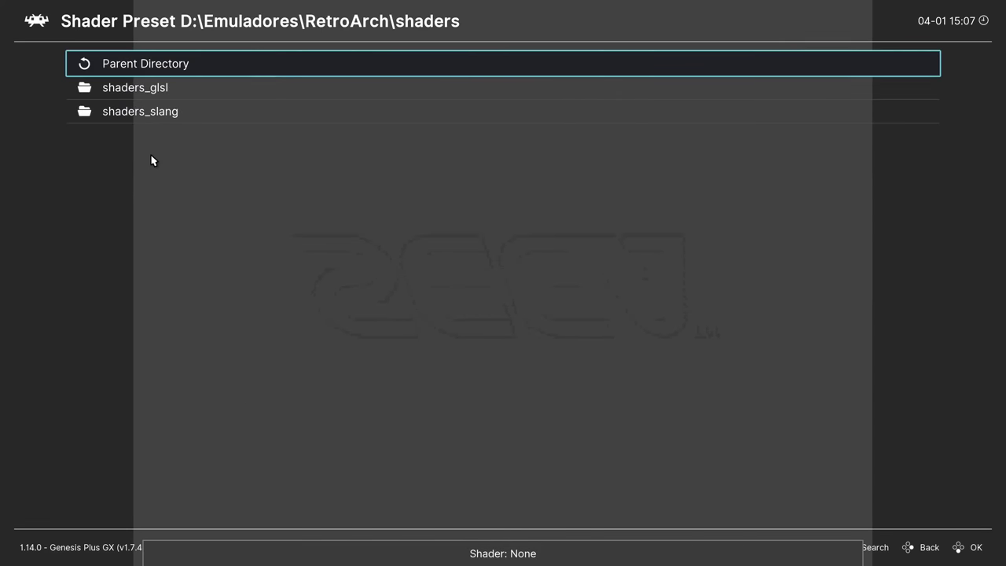
{"action": "left_click", "coordinate": [173, 117]}
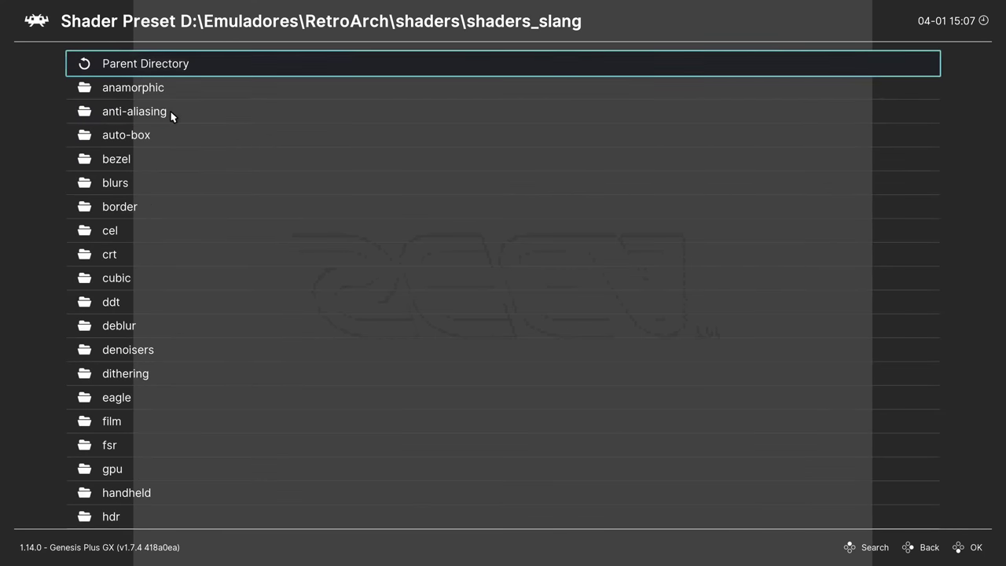
{"action": "left_click", "coordinate": [140, 157]}
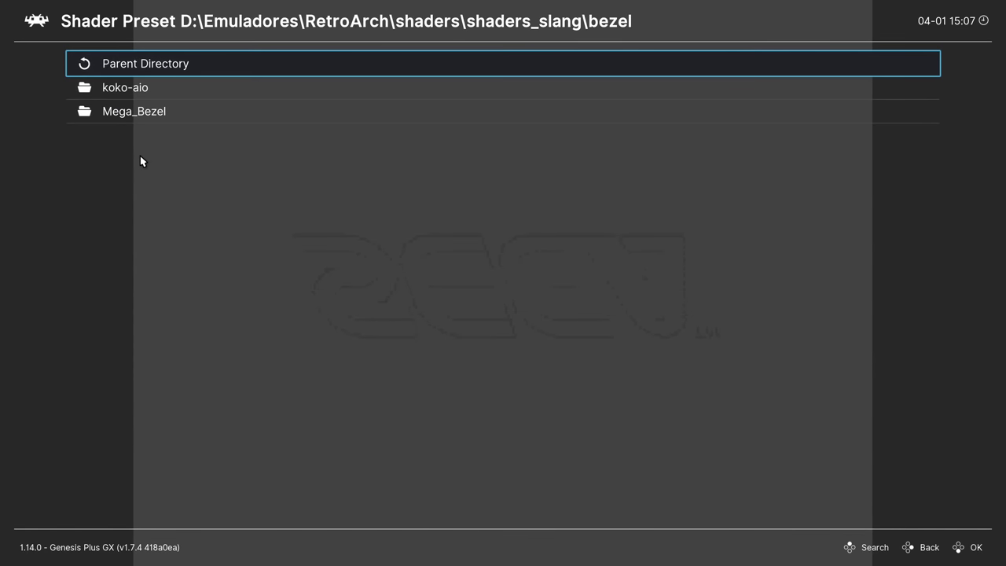
{"action": "left_click", "coordinate": [148, 116]}
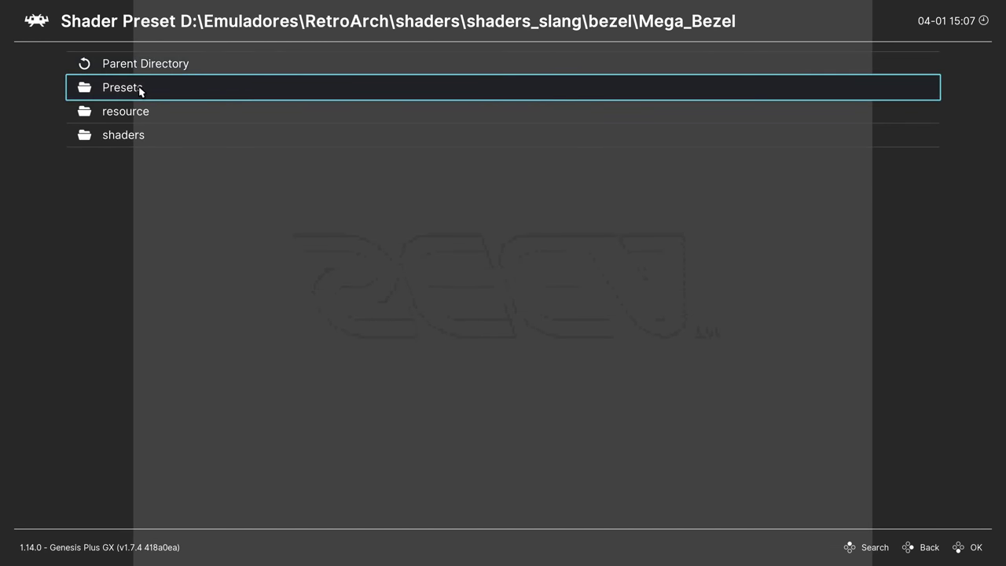
{"action": "left_click", "coordinate": [139, 90]}
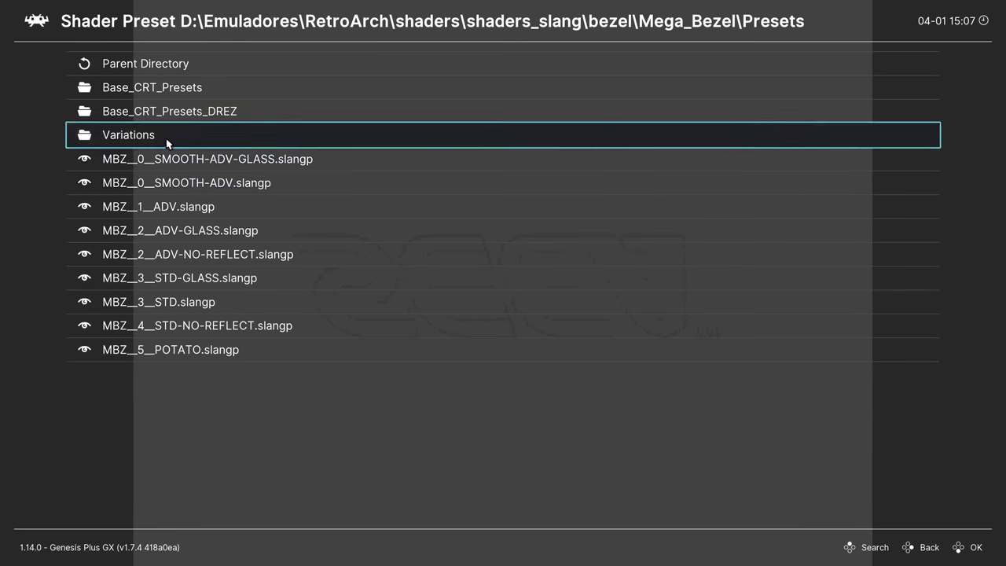
{"action": "left_click", "coordinate": [206, 302]}
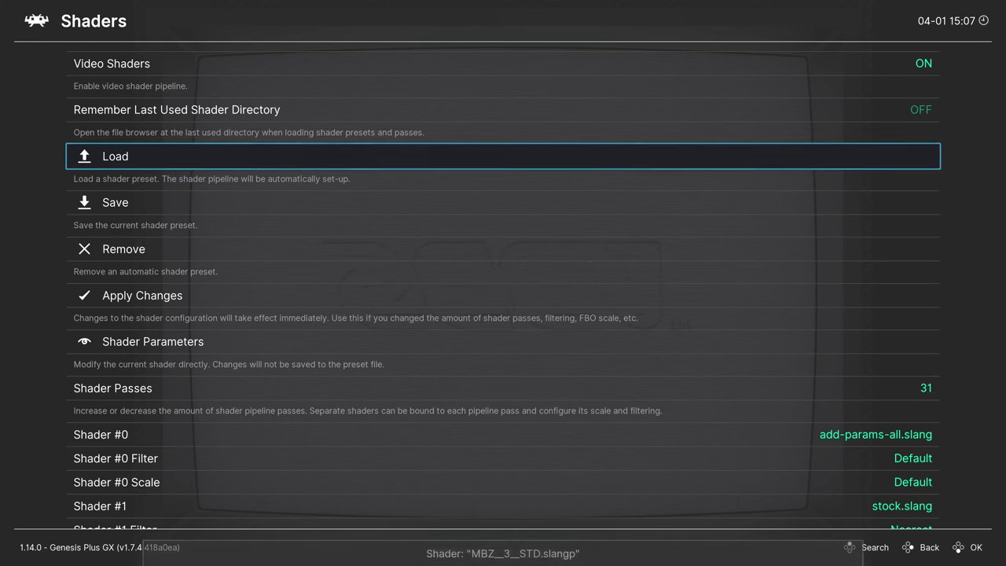
{"action": "key", "text": "F1"}
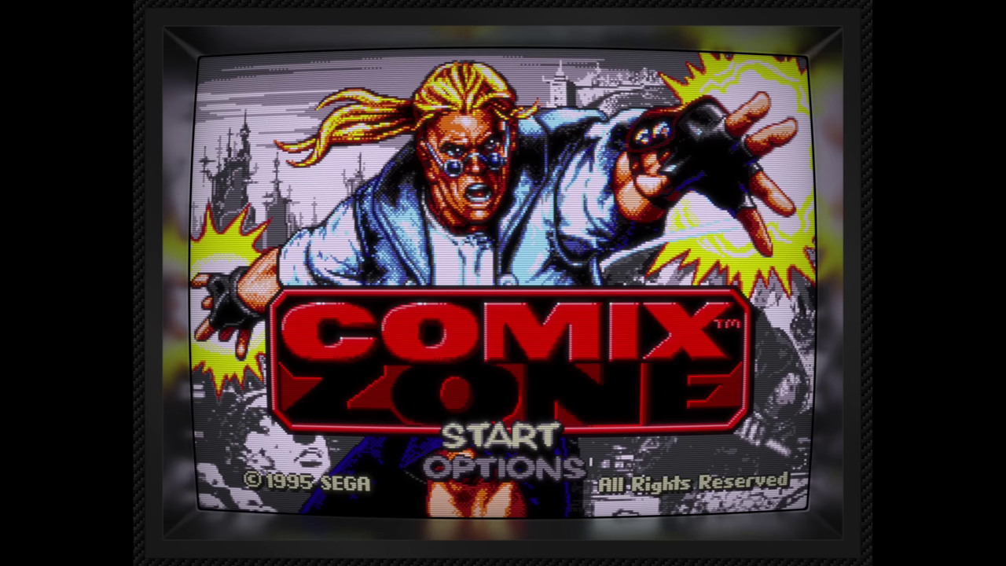
{"action": "key", "text": "Return"}
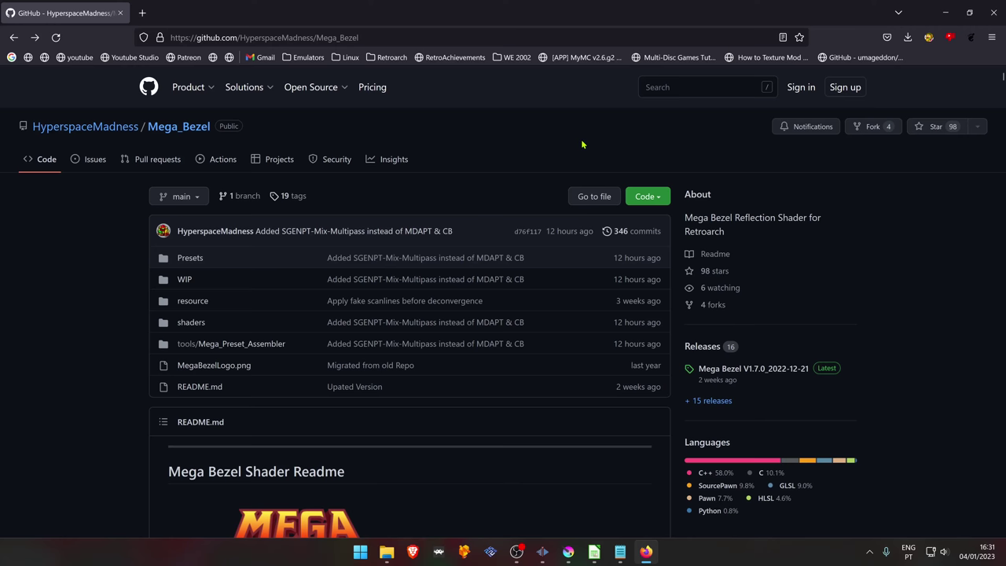
Step: Download Mega_Bezel_V1.7.0_2022-12-21.zip from the latest release of the Mega_Bezel GitHub repository and save it to the Desktop
{"action": "scroll", "coordinate": [786, 317], "scroll_direction": "down", "scroll_amount": 1}
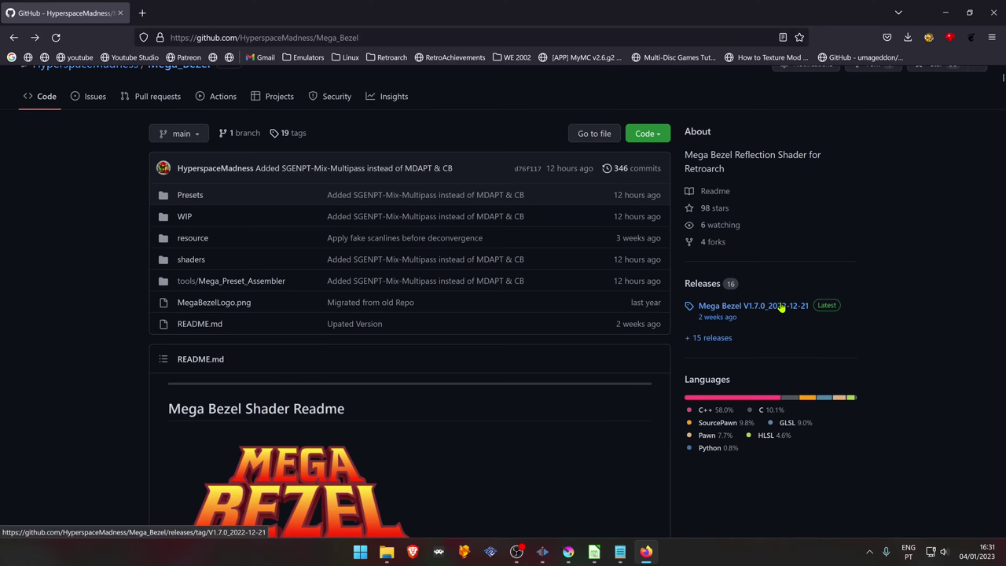
{"action": "left_click", "coordinate": [762, 309]}
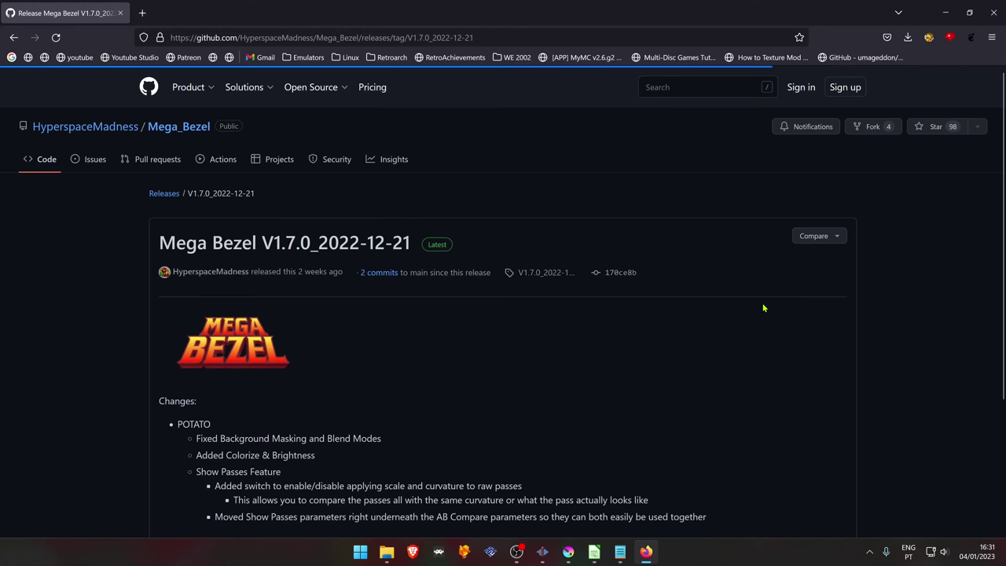
{"action": "scroll", "coordinate": [332, 292], "scroll_direction": "down", "scroll_amount": 3}
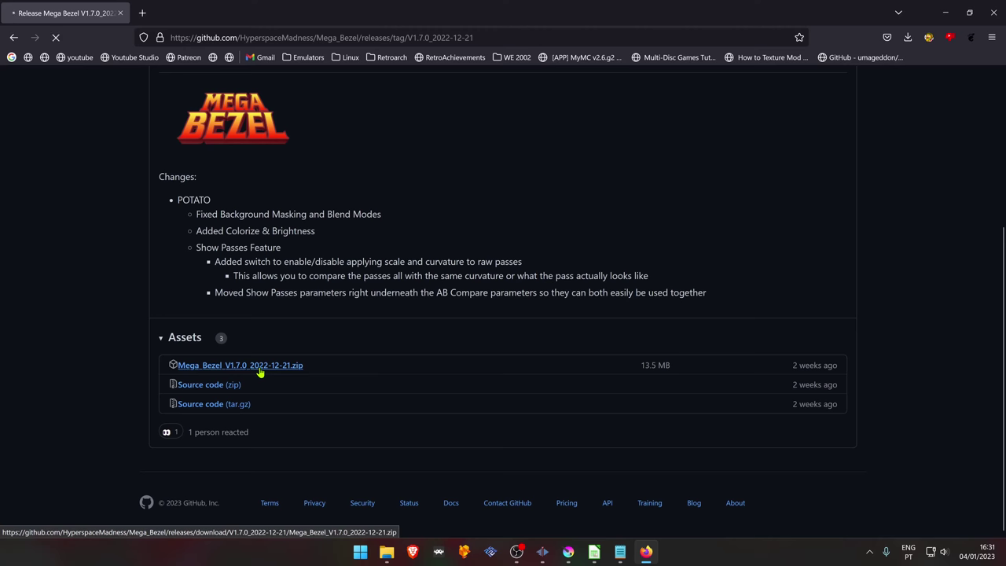
{"action": "left_click", "coordinate": [260, 372]}
{"action": "left_click", "coordinate": [45, 98]}
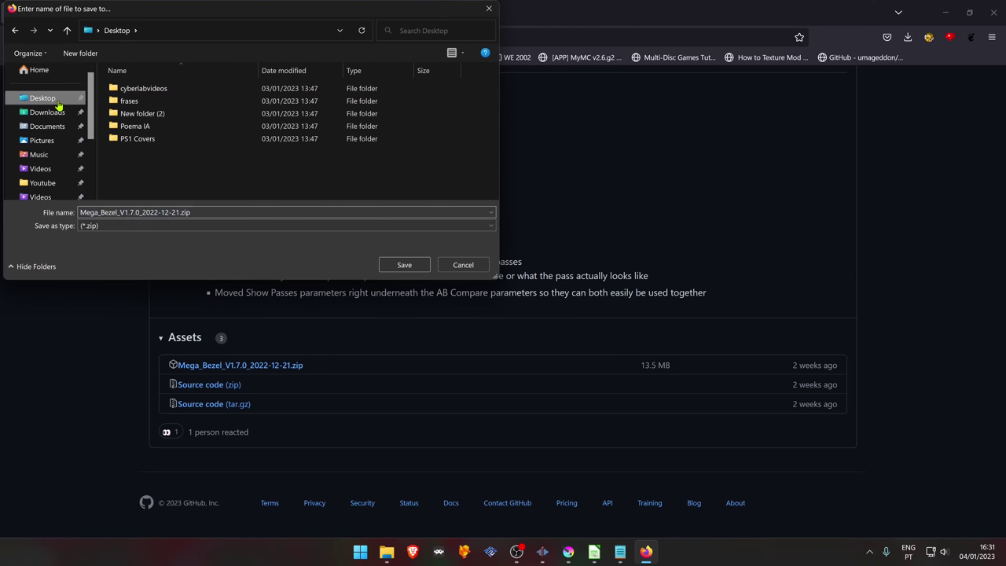
{"action": "left_click", "coordinate": [403, 265]}
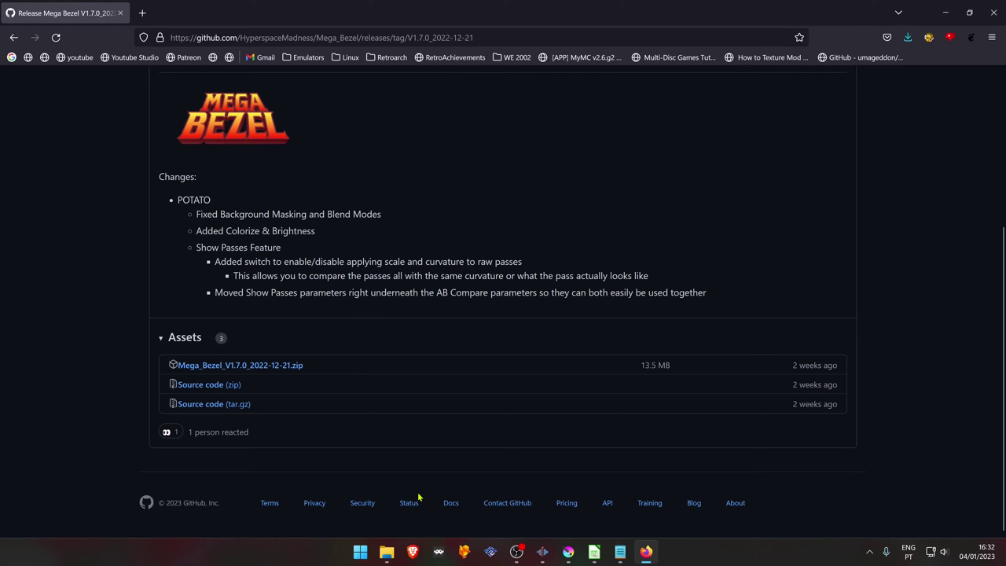
Step: Switch to File Explorer and open the shaders\shaders_slang folder inside the RetroArch folder
{"action": "left_click", "coordinate": [386, 552]}
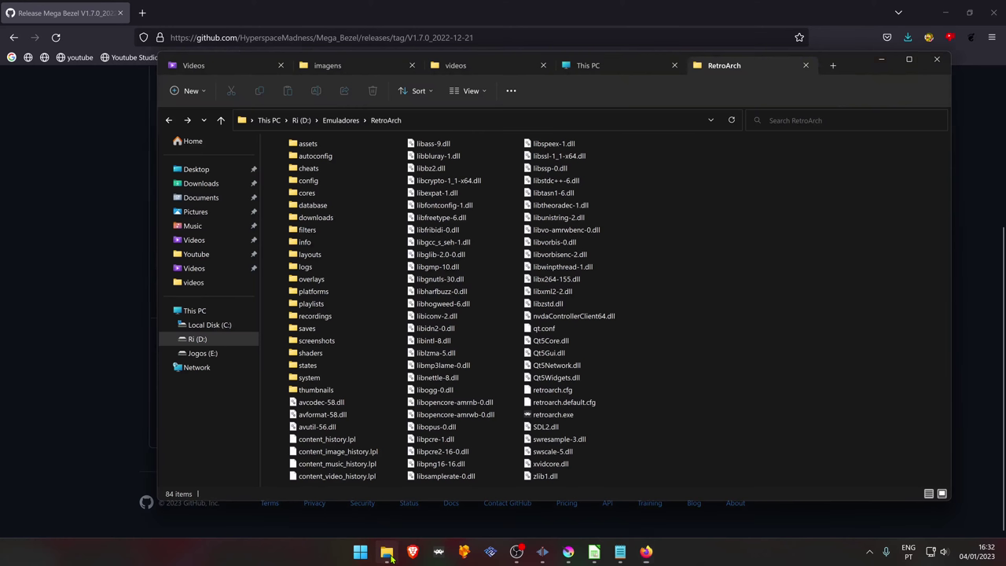
{"action": "double_click", "coordinate": [333, 355]}
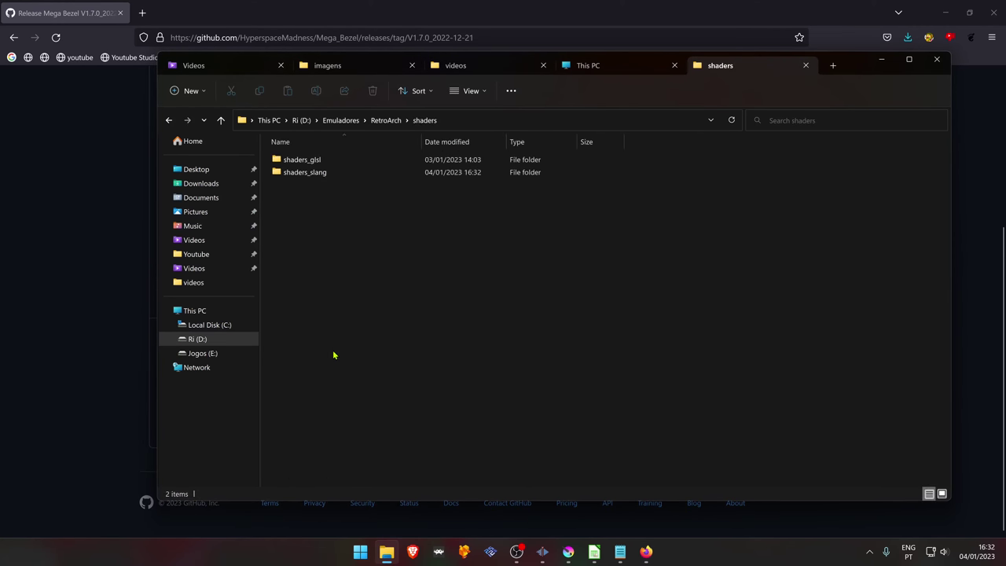
{"action": "double_click", "coordinate": [319, 175]}
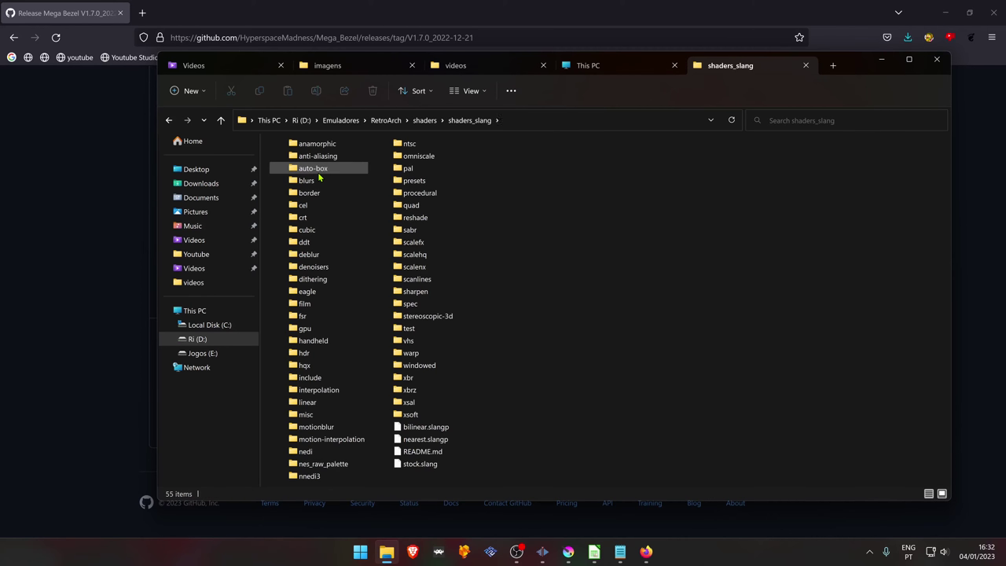
Step: Create a folder named bezel inside shaders_slang and open it
{"action": "right_click", "coordinate": [561, 253]}
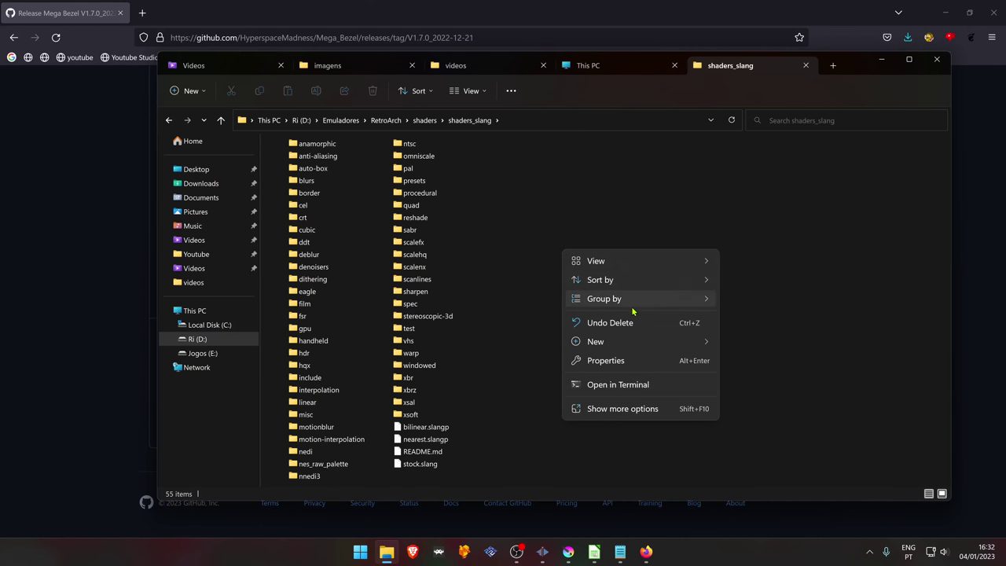
{"action": "mouse_move", "coordinate": [642, 343]}
{"action": "left_click", "coordinate": [745, 344]}
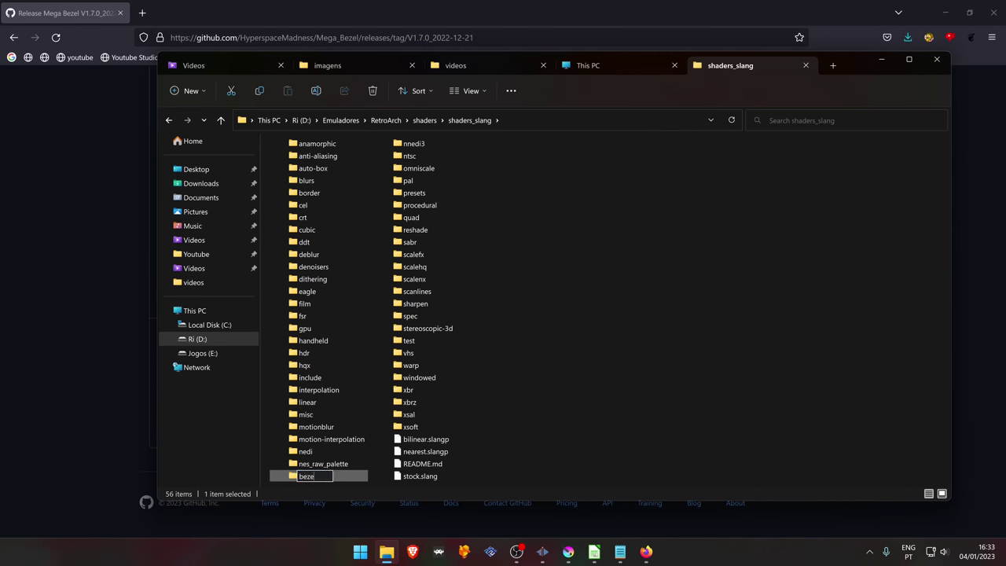
{"action": "key", "text": "Return"}
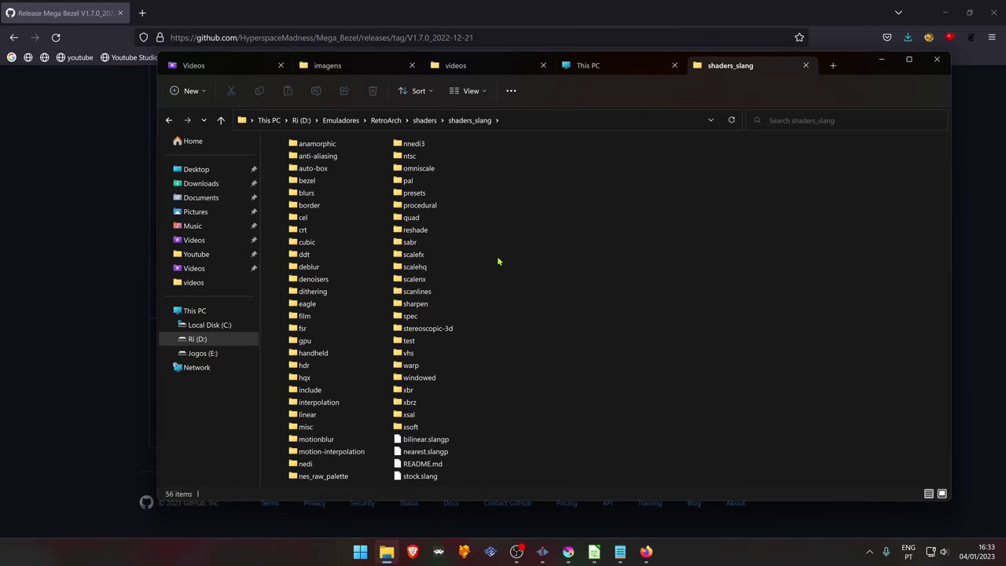
{"action": "double_click", "coordinate": [335, 184]}
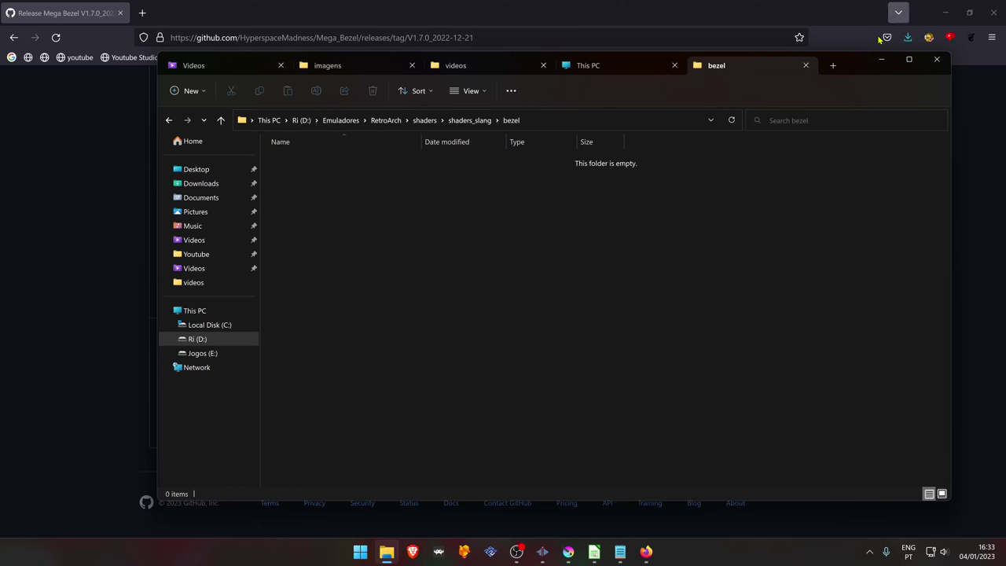
Step: Open Mega_Bezel_V1.7.0_2022-12-21.zip from the Desktop and extract its Mega_Bezel folder into the bezel folder
{"action": "left_click", "coordinate": [187, 166]}
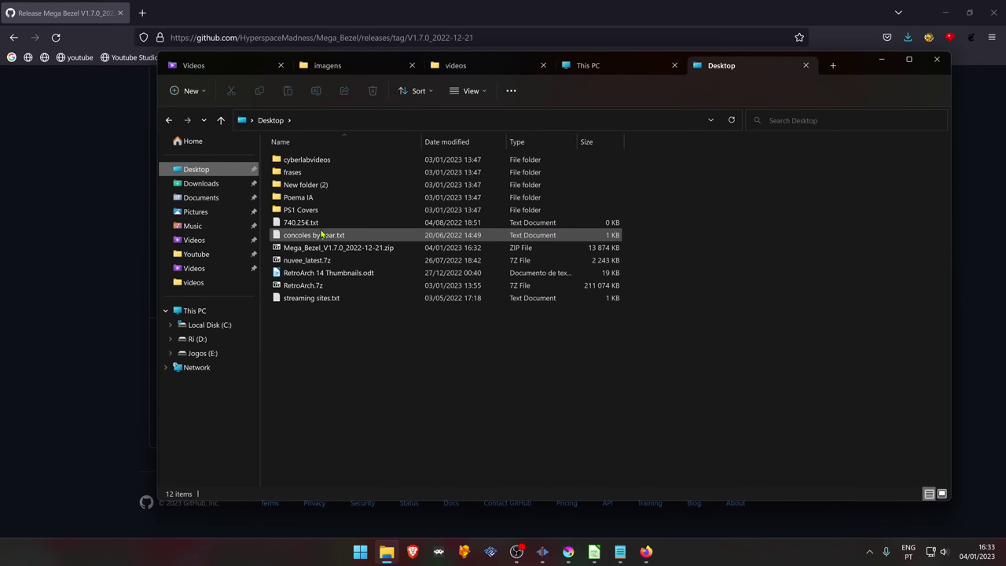
{"action": "double_click", "coordinate": [342, 249]}
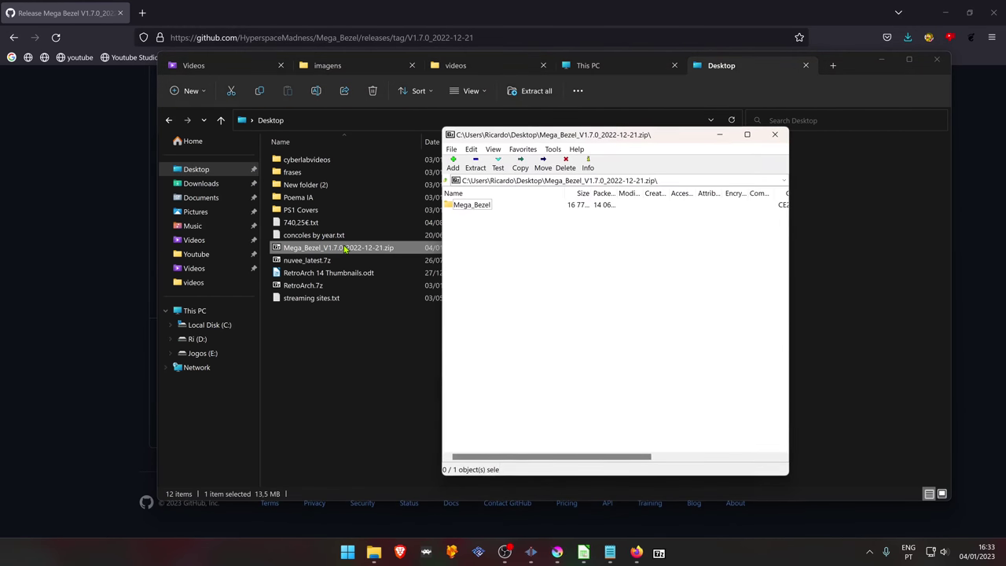
{"action": "left_click", "coordinate": [393, 401]}
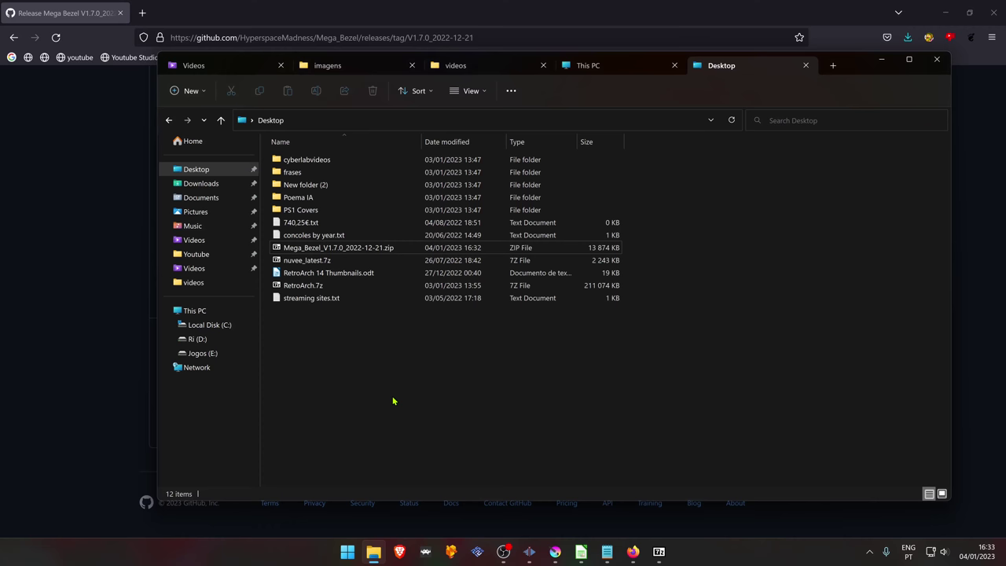
{"action": "key", "text": "alt+Left"}
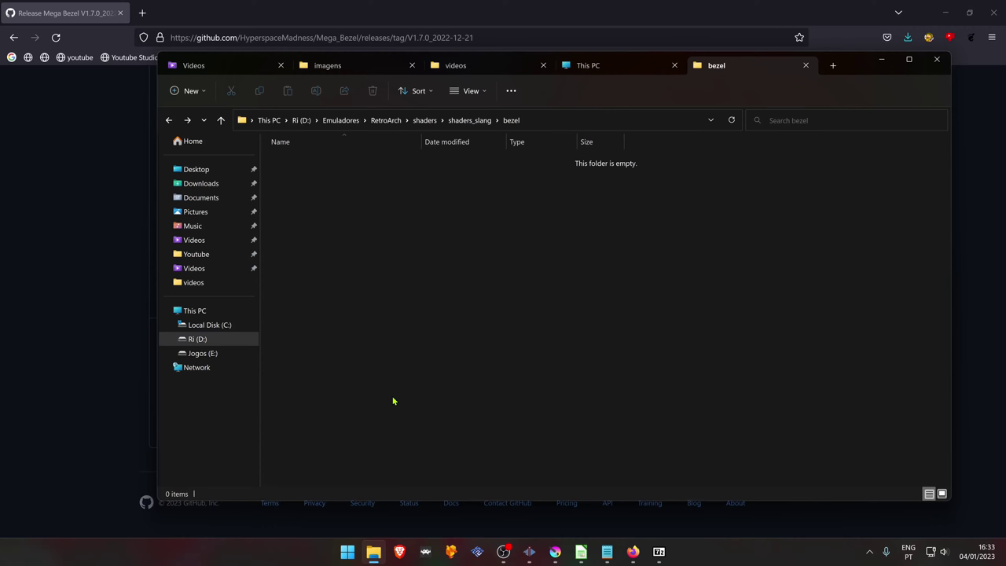
{"action": "left_click", "coordinate": [658, 551]}
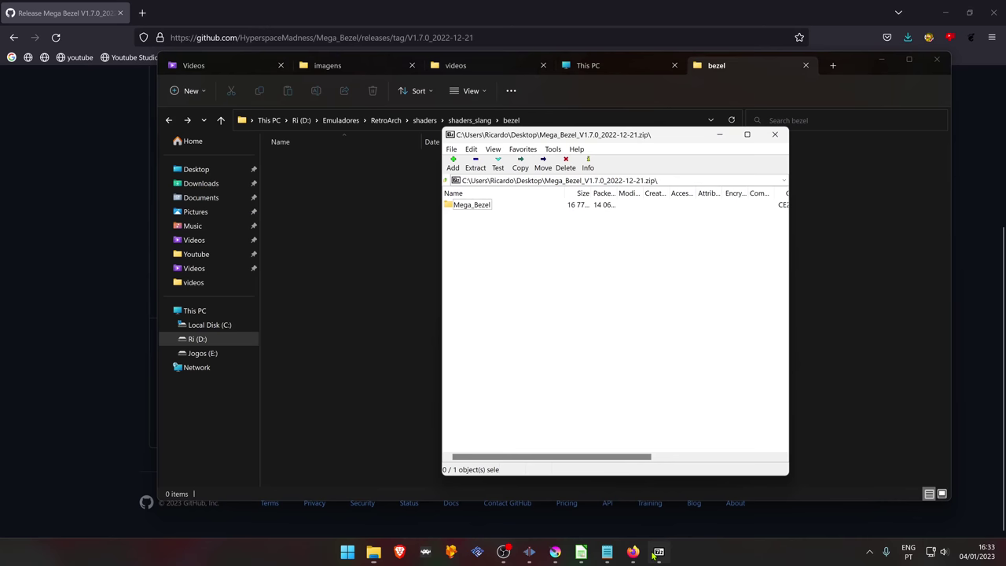
{"action": "double_click", "coordinate": [481, 206]}
{"action": "left_click", "coordinate": [447, 181]}
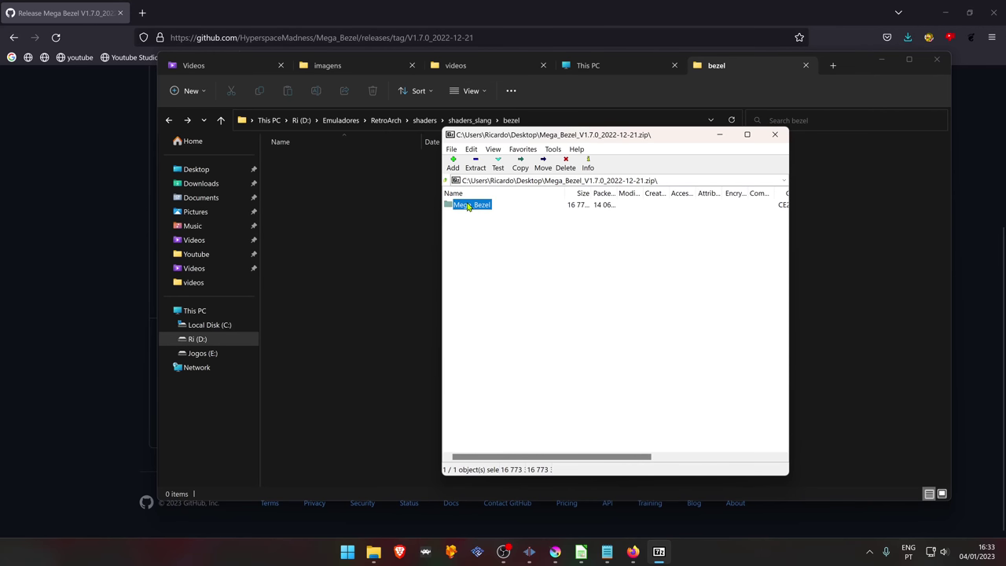
{"action": "left_click_drag", "start_coordinate": [468, 207], "coordinate": [341, 231]}
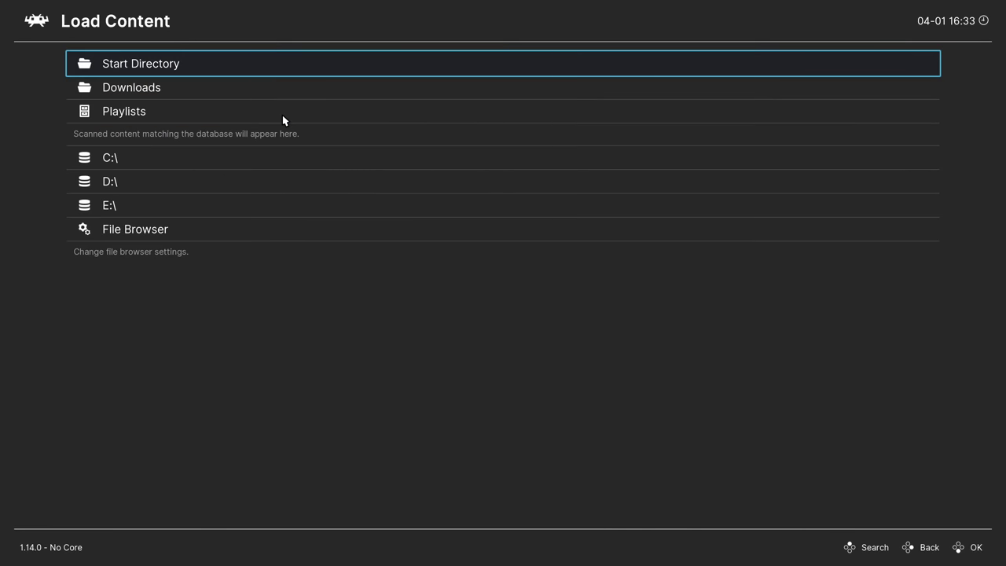
Step: Switch to RetroArch and load the Sonic & Knuckles game from E:\Mega Drive with the Genesis Plus GX core
{"action": "left_click", "coordinate": [140, 207]}
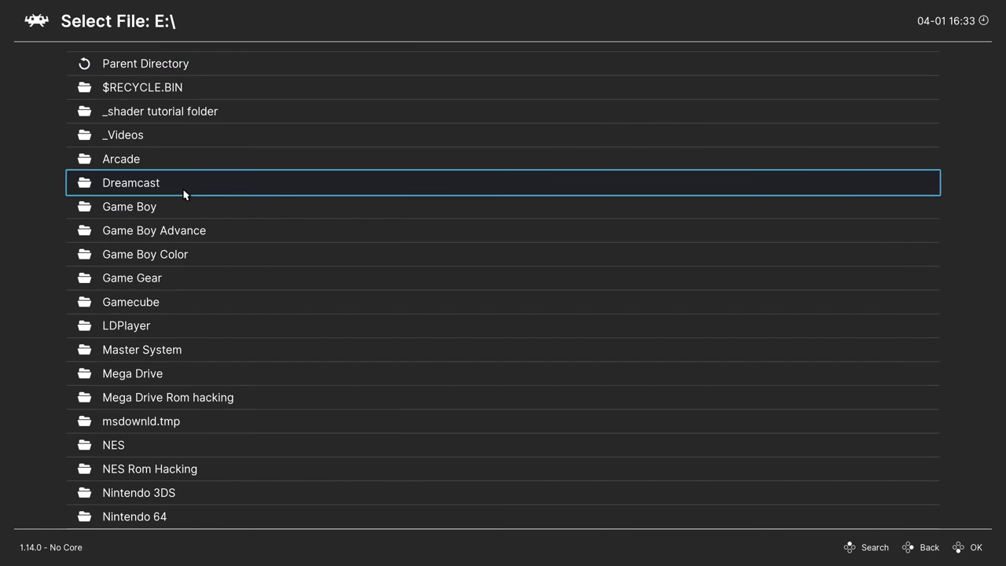
{"action": "scroll", "coordinate": [179, 444], "scroll_direction": "down", "scroll_amount": 5}
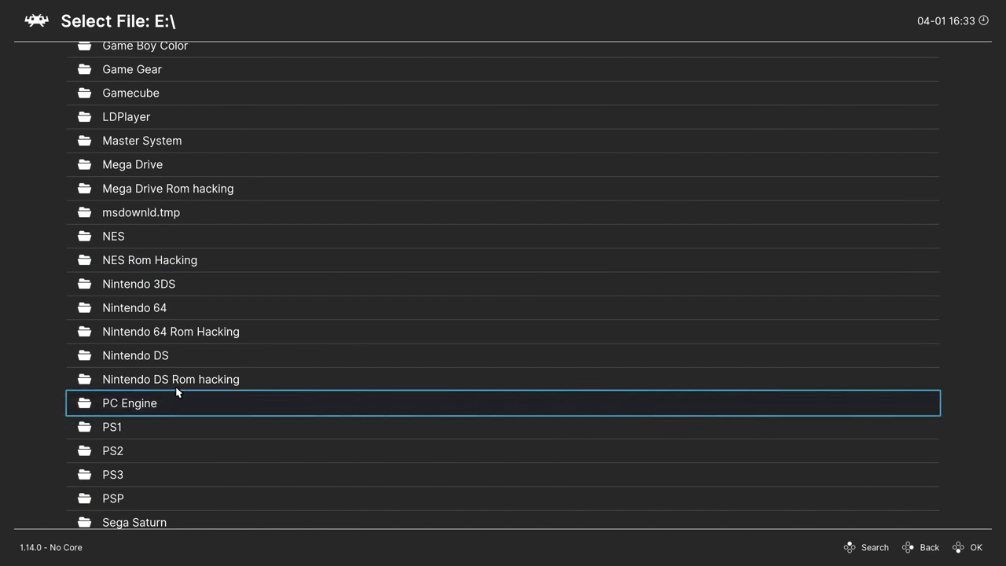
{"action": "left_click", "coordinate": [177, 164]}
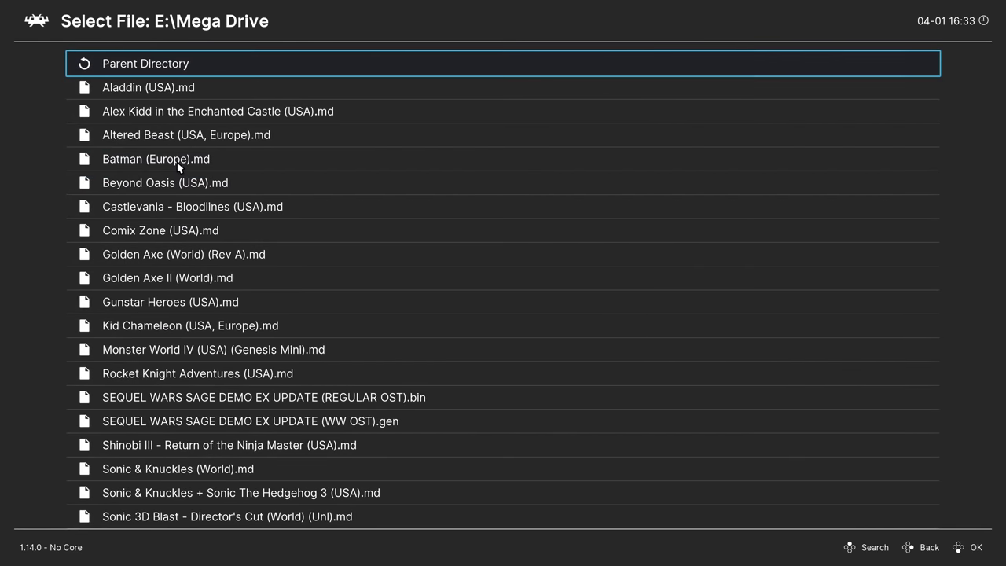
{"action": "left_click", "coordinate": [218, 376]}
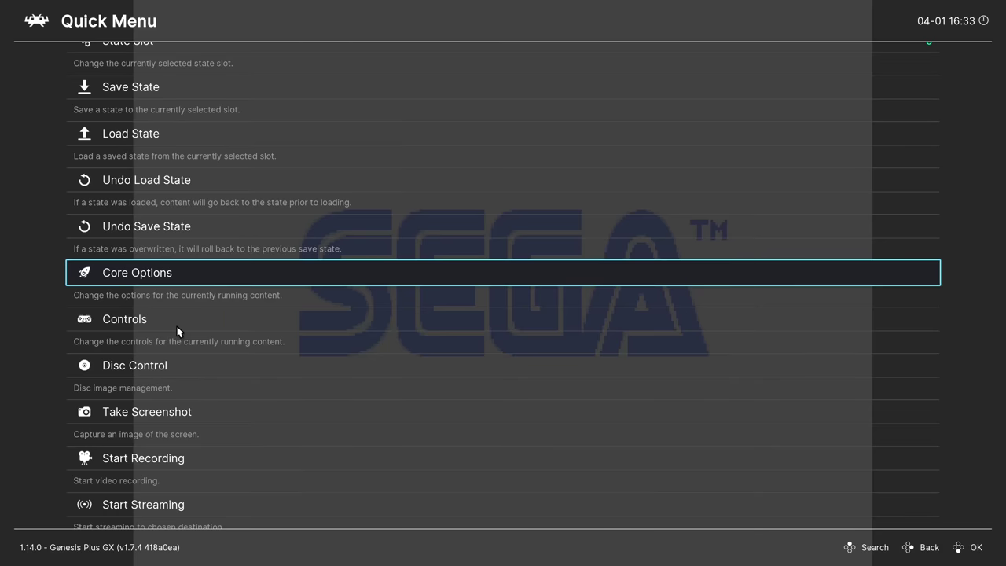
Step: Load the shader preset MBZ__1__ADV.slangp from shaders_slang\bezel\Mega_Bezel\Presets for the running game
{"action": "scroll", "coordinate": [157, 385], "scroll_direction": "down", "scroll_amount": 1}
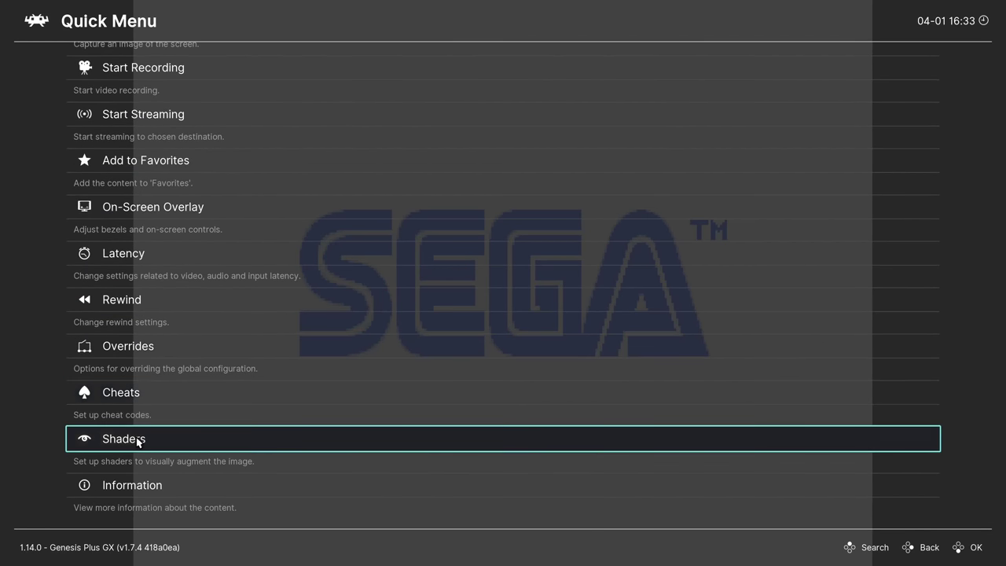
{"action": "left_click", "coordinate": [135, 445]}
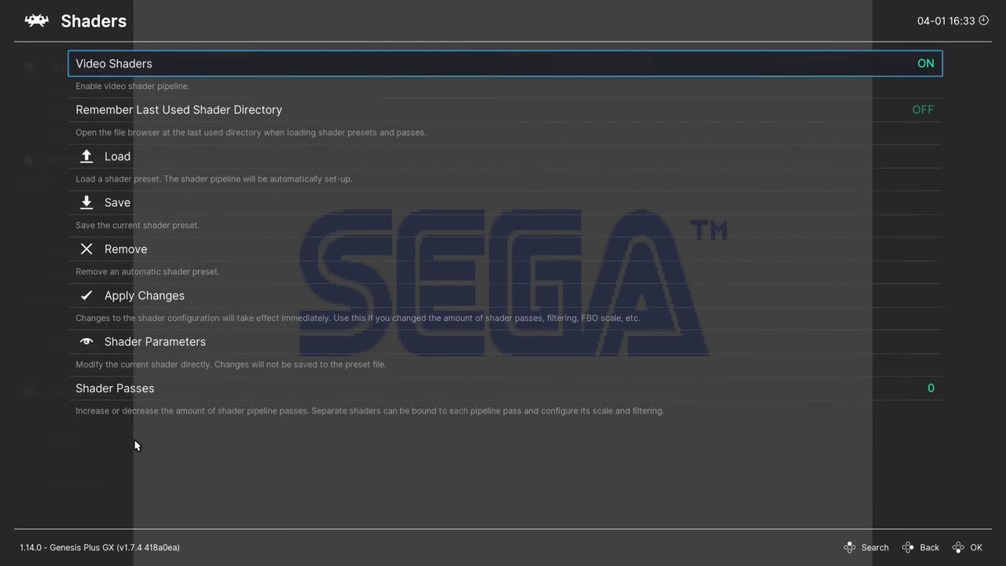
{"action": "left_click", "coordinate": [140, 161]}
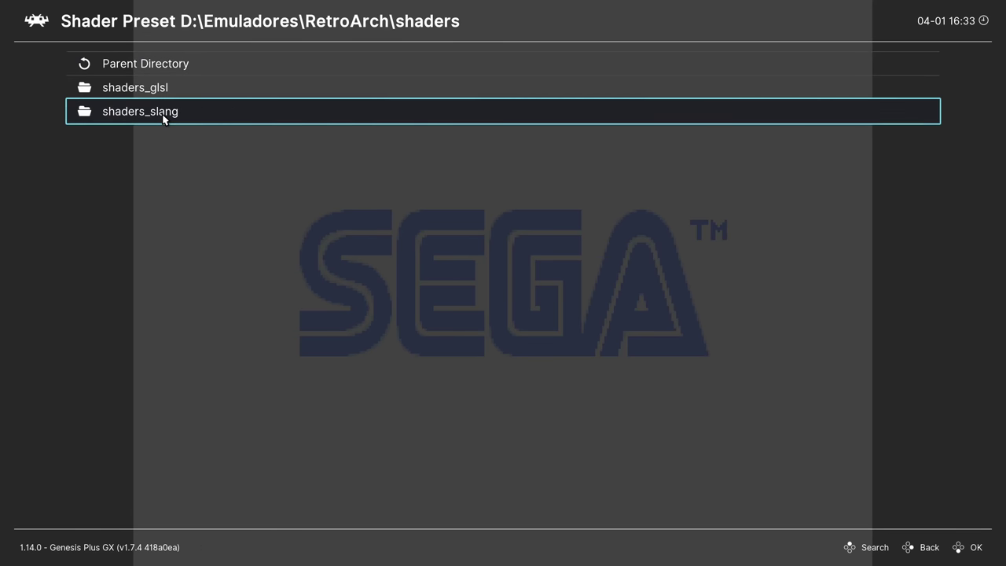
{"action": "left_click", "coordinate": [163, 113]}
{"action": "left_click", "coordinate": [134, 161]}
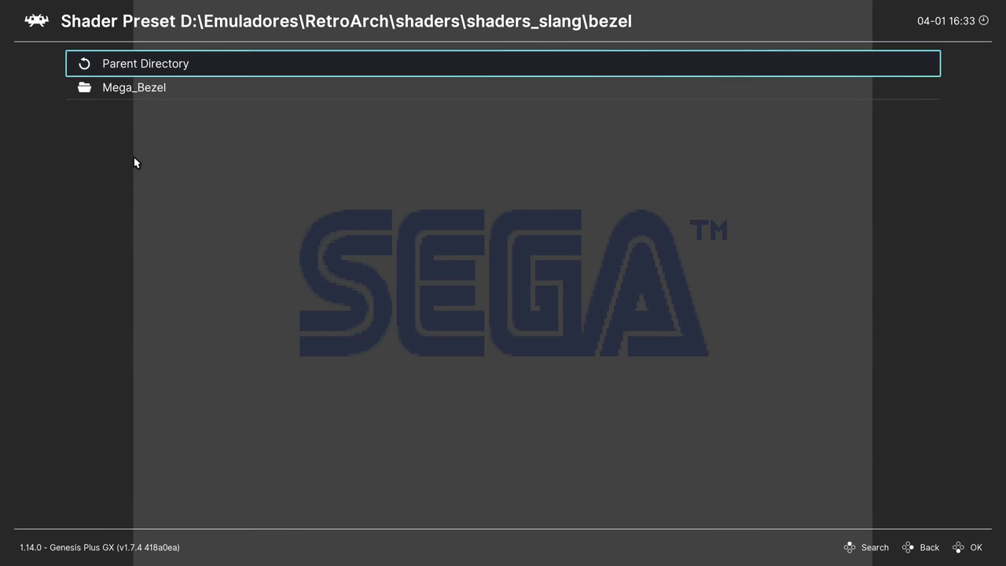
{"action": "left_click", "coordinate": [150, 93]}
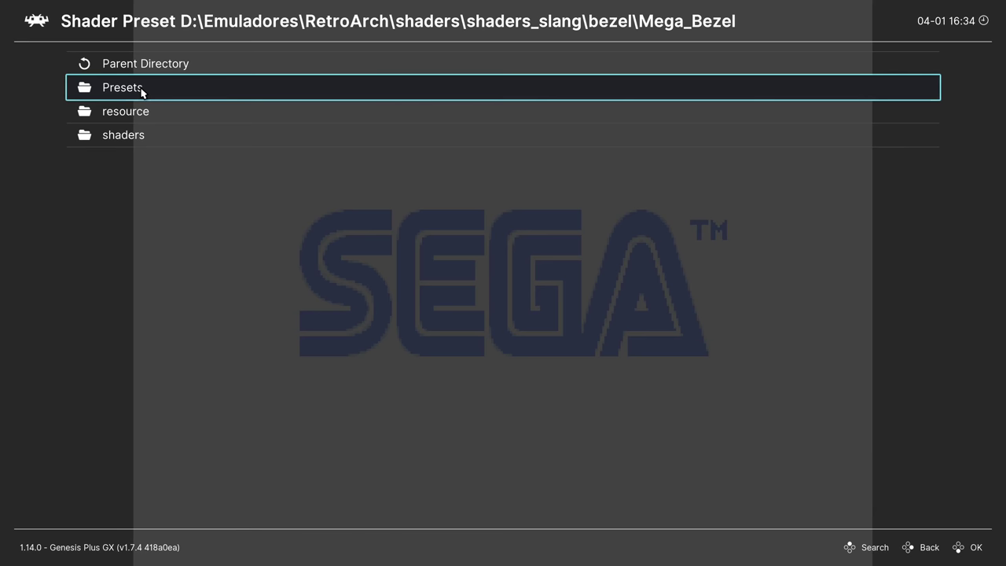
{"action": "left_click", "coordinate": [142, 93]}
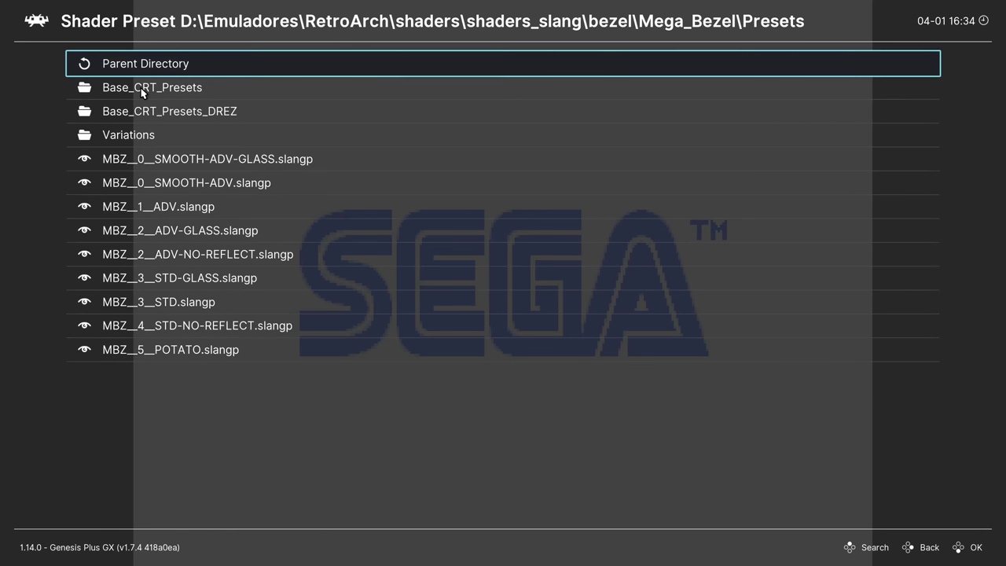
{"action": "left_click", "coordinate": [210, 206]}
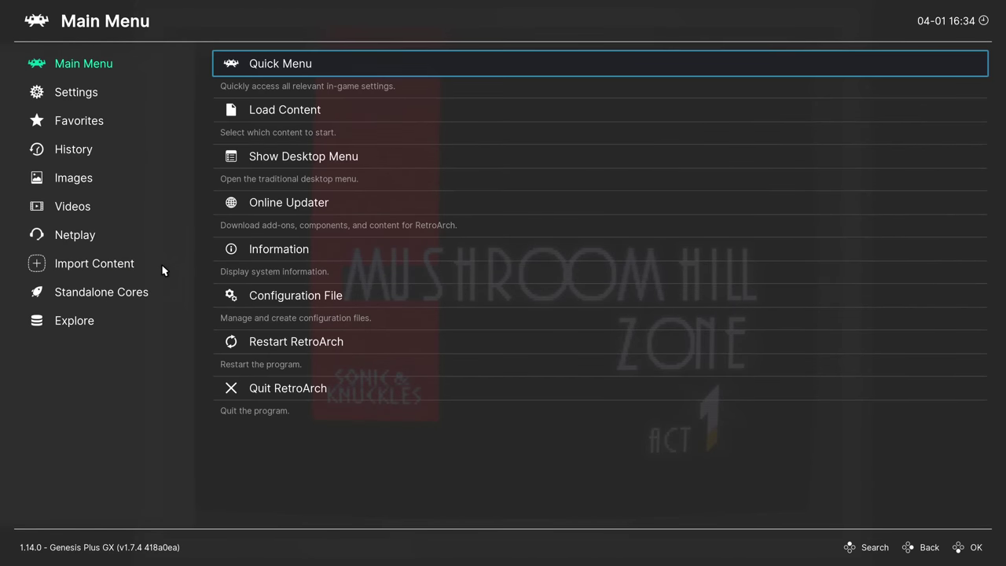
Step: Review the available video drivers in the driver settings and leave the list without choosing another one
{"action": "left_click", "coordinate": [76, 92]}
{"action": "left_click", "coordinate": [258, 71]}
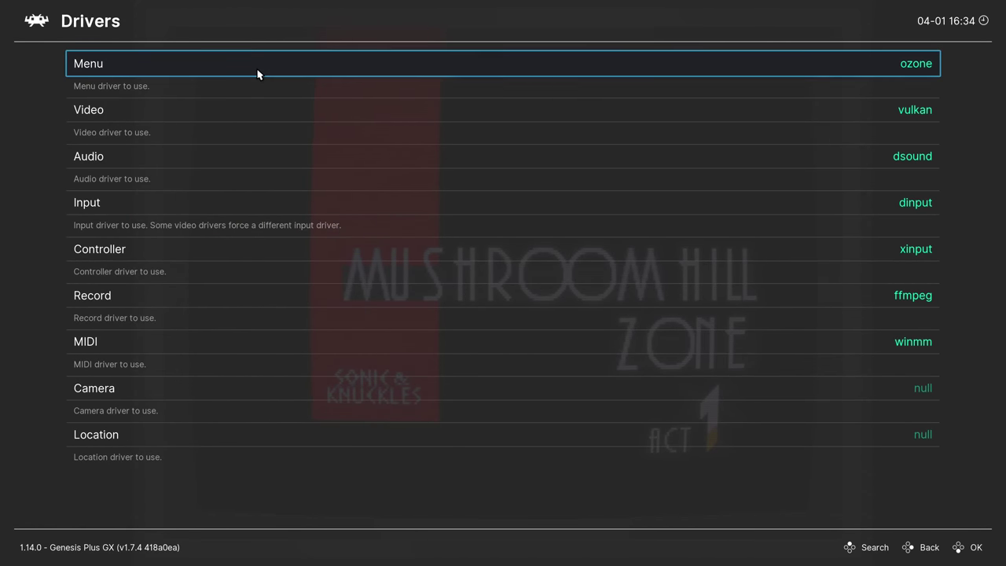
{"action": "left_click", "coordinate": [226, 111]}
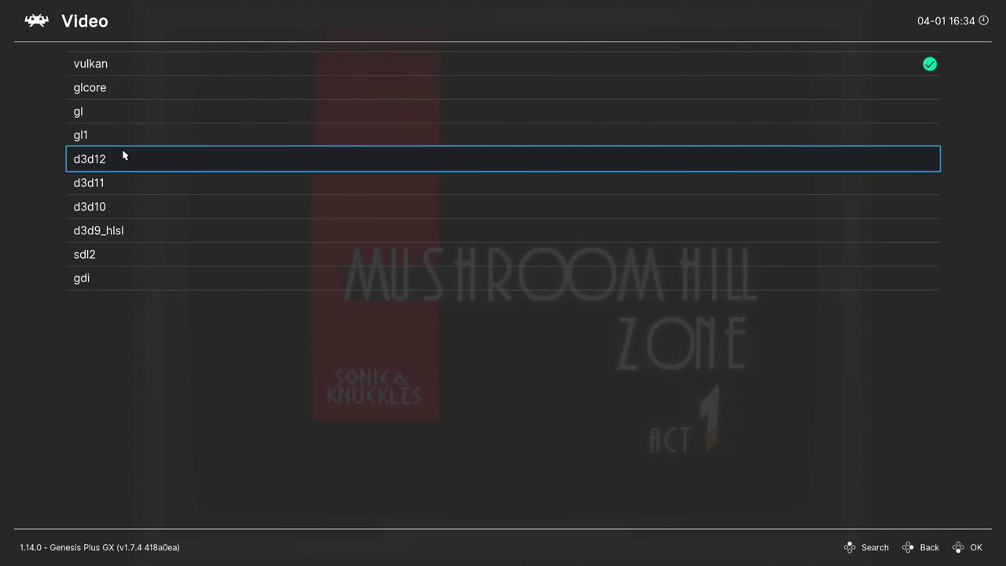
{"action": "key", "text": "F1"}
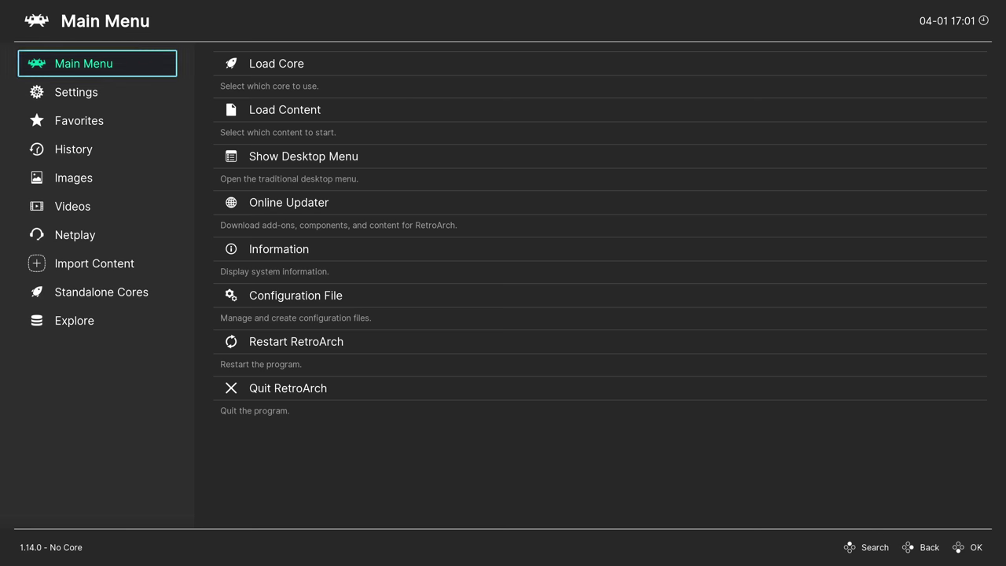
Step: Set the display aspect ratio to Full in the video scaling settings
{"action": "left_click", "coordinate": [84, 100]}
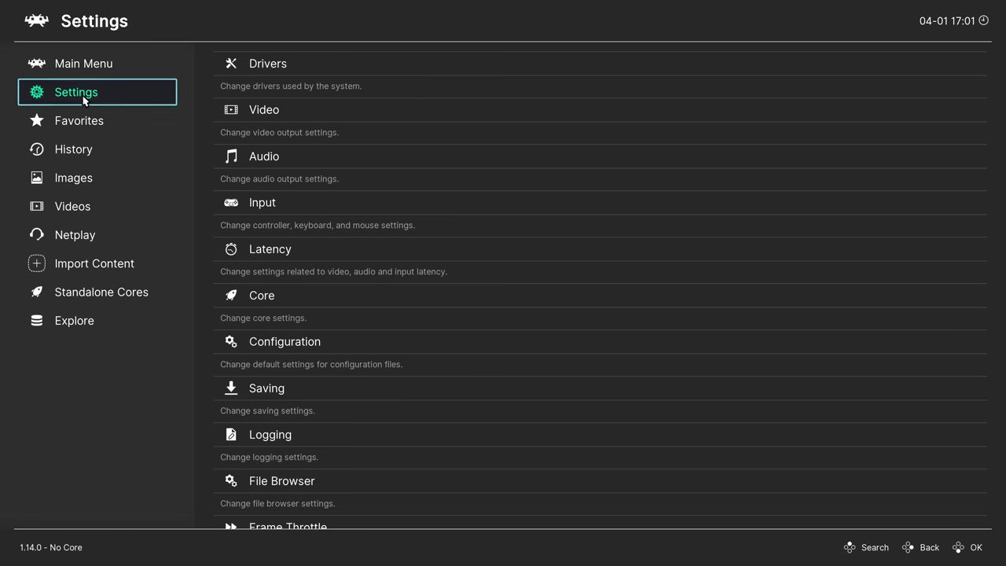
{"action": "left_click", "coordinate": [267, 116]}
{"action": "left_click", "coordinate": [145, 255]}
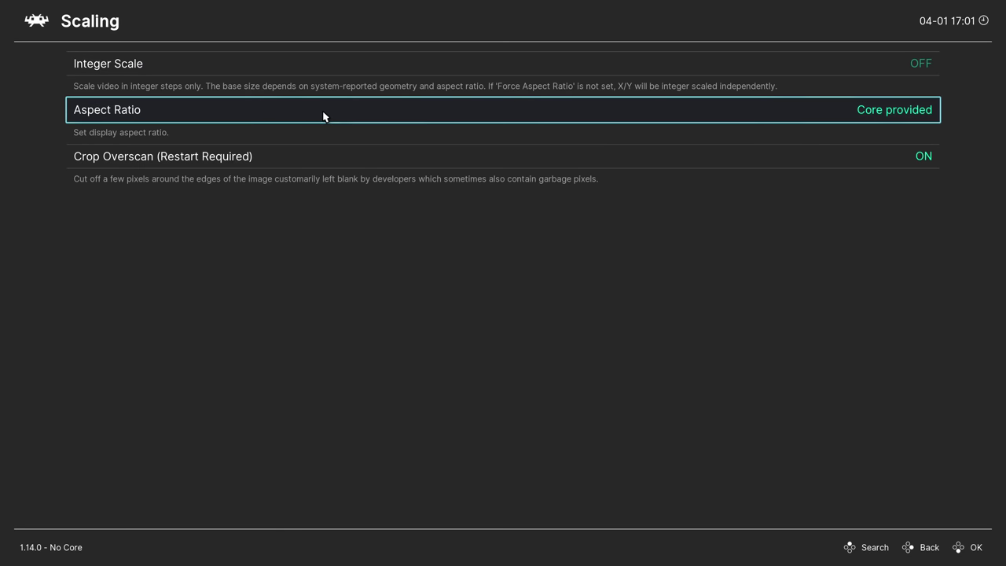
{"action": "left_click", "coordinate": [234, 115]}
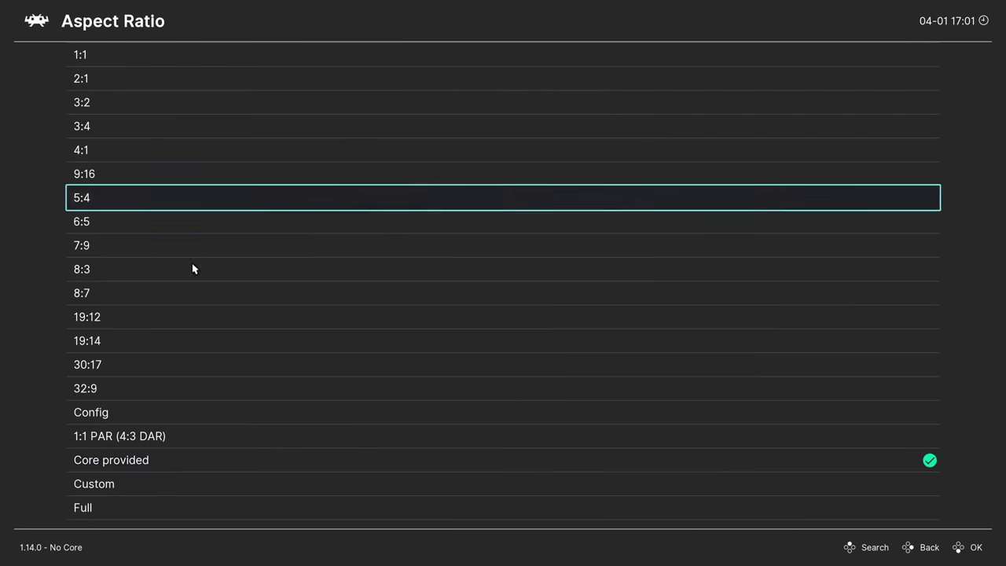
{"action": "left_click", "coordinate": [112, 508]}
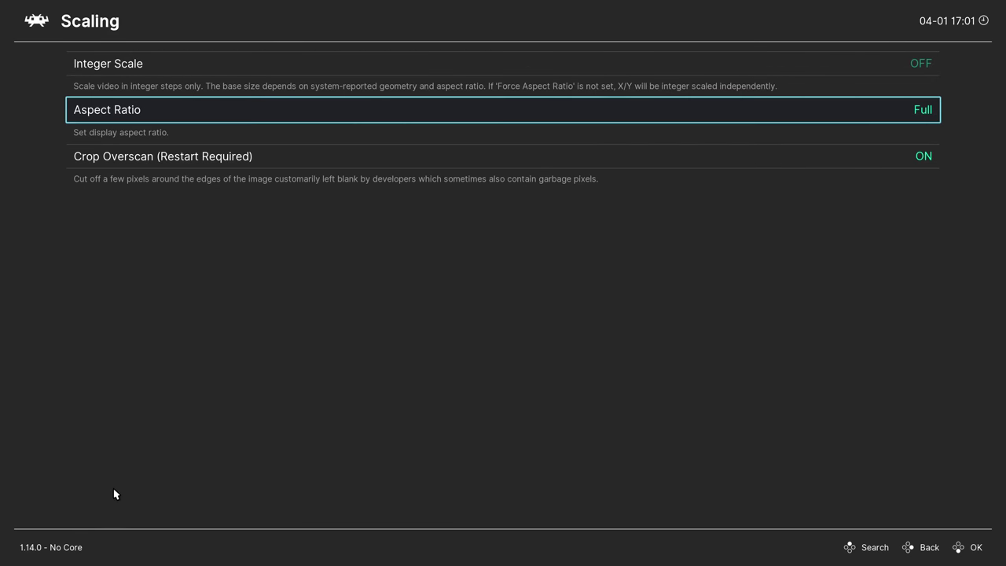
{"action": "right_click", "coordinate": [195, 286]}
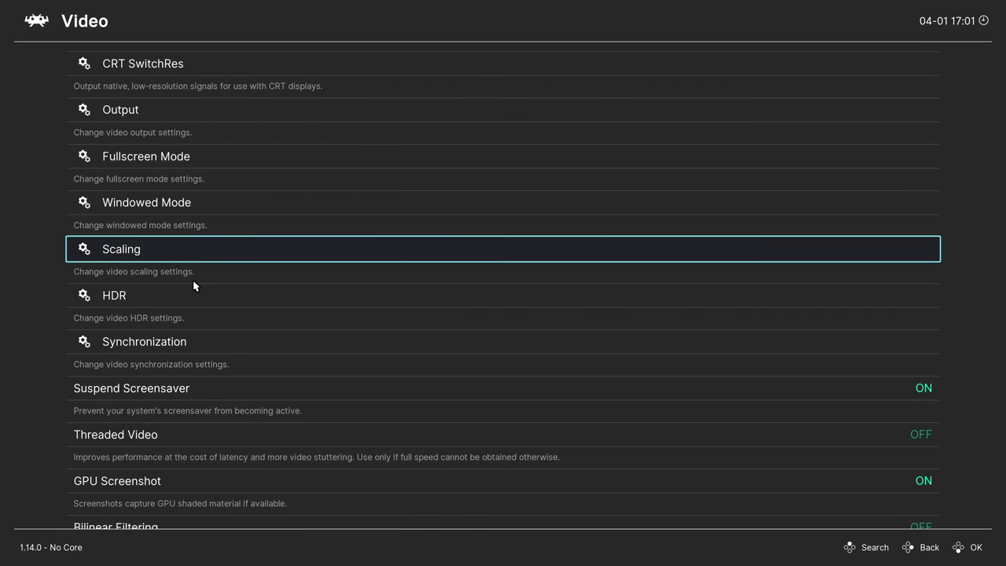
Step: Check the Video Rotation option in the video output settings and return to the main settings list
{"action": "left_click", "coordinate": [164, 119]}
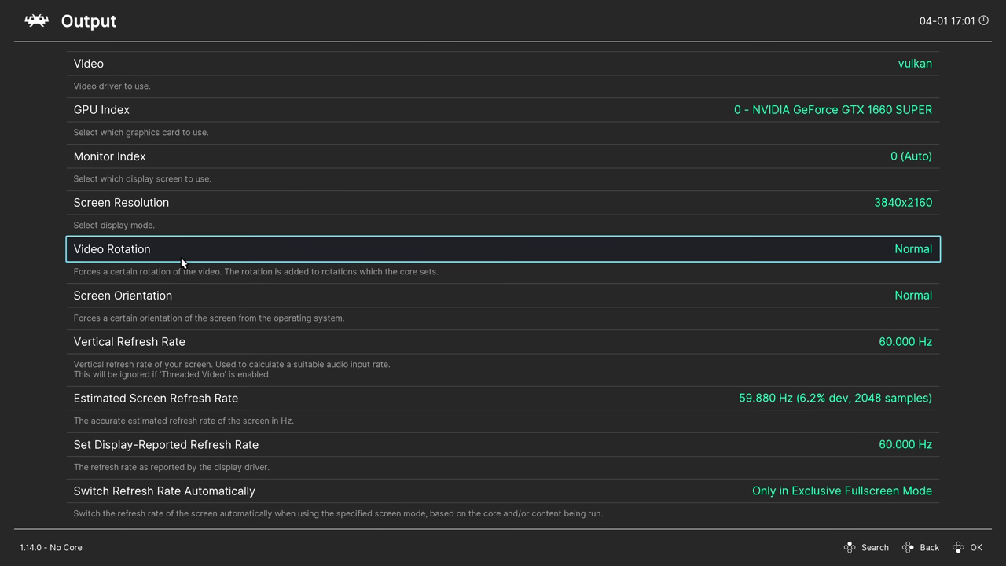
{"action": "right_click", "coordinate": [863, 254]}
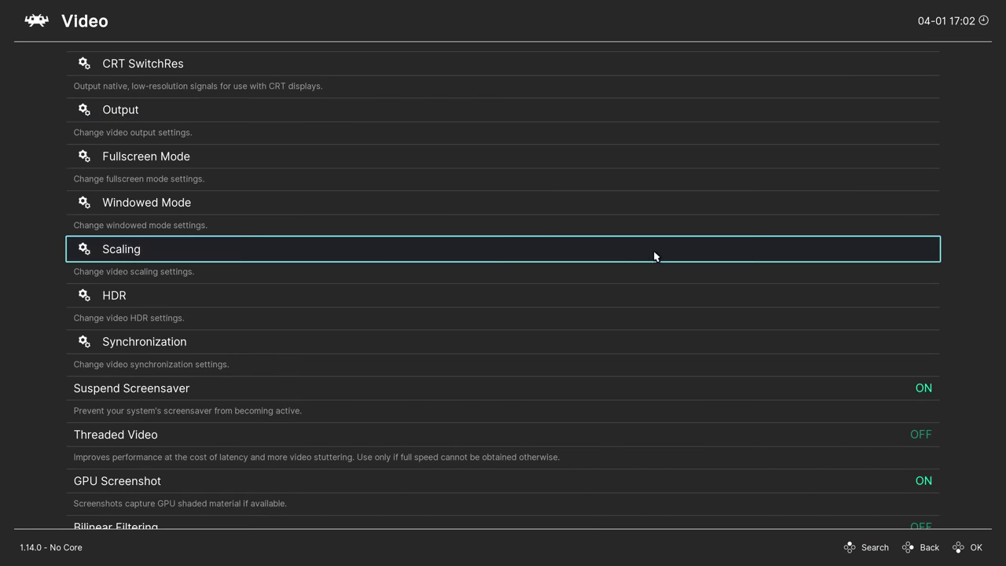
{"action": "right_click", "coordinate": [626, 257]}
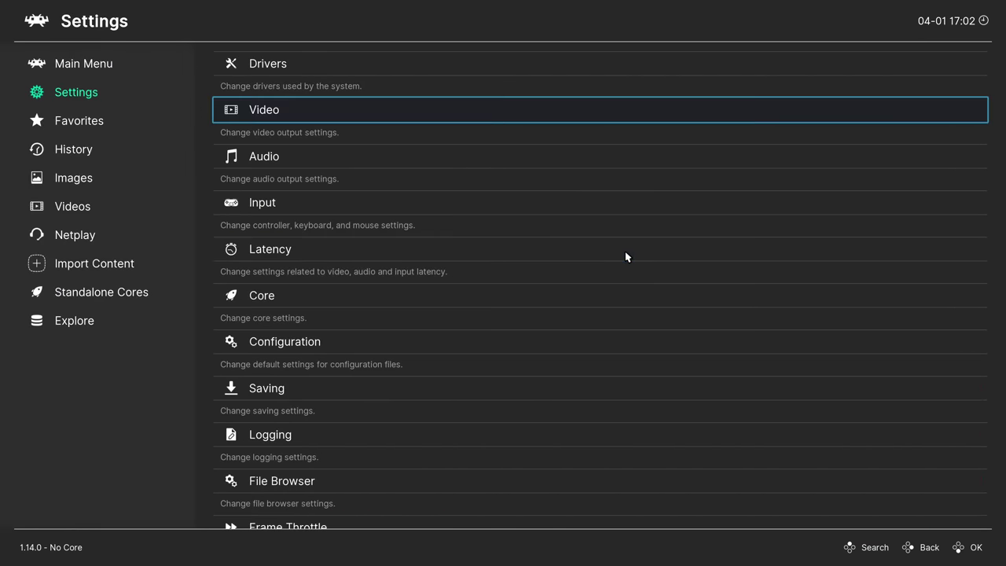
Step: Turn off Allow Rotation in the core settings and return to the main settings list
{"action": "left_click", "coordinate": [276, 299]}
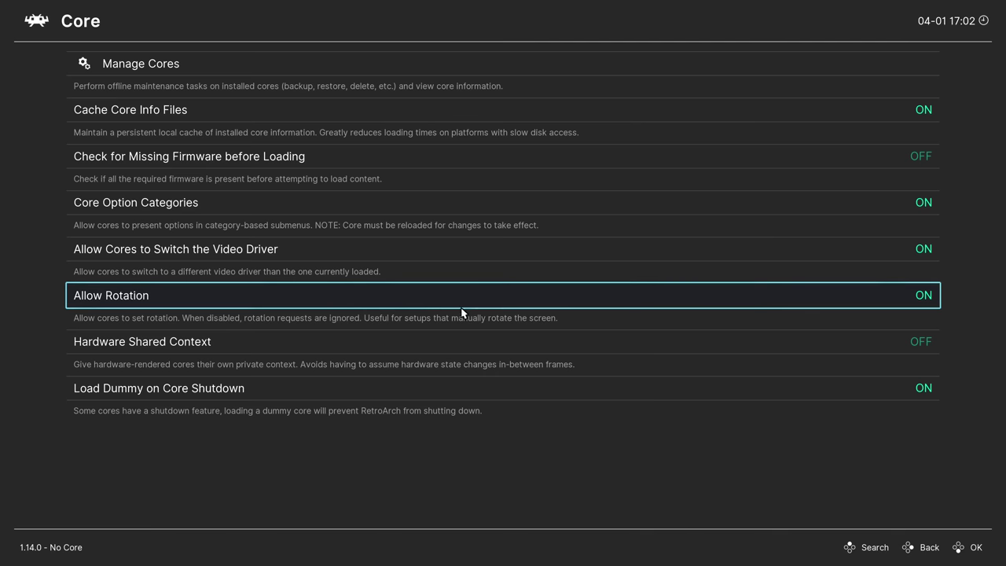
{"action": "left_click", "coordinate": [365, 303]}
{"action": "right_click", "coordinate": [365, 300]}
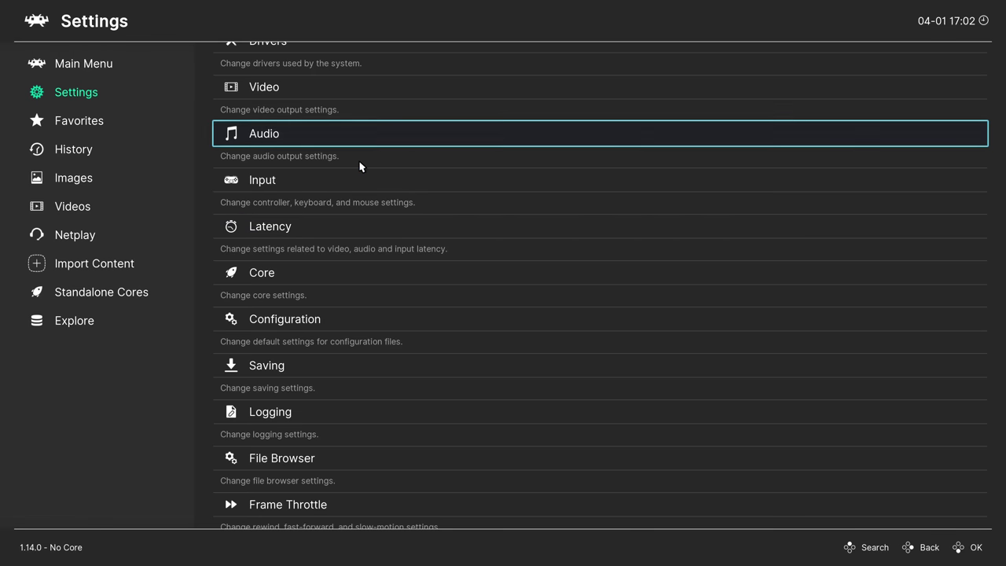
{"action": "scroll", "coordinate": [361, 167], "scroll_direction": "up", "scroll_amount": 1}
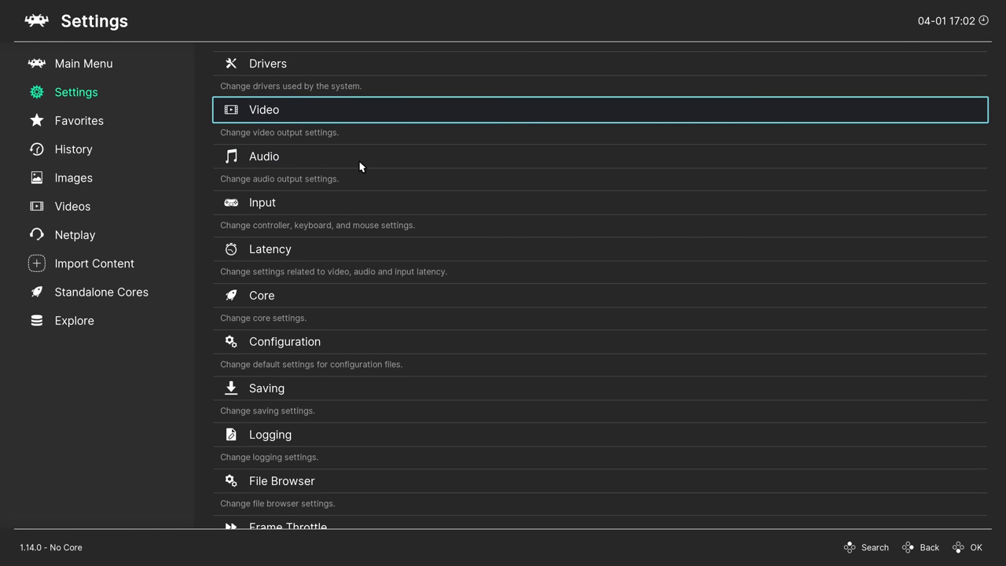